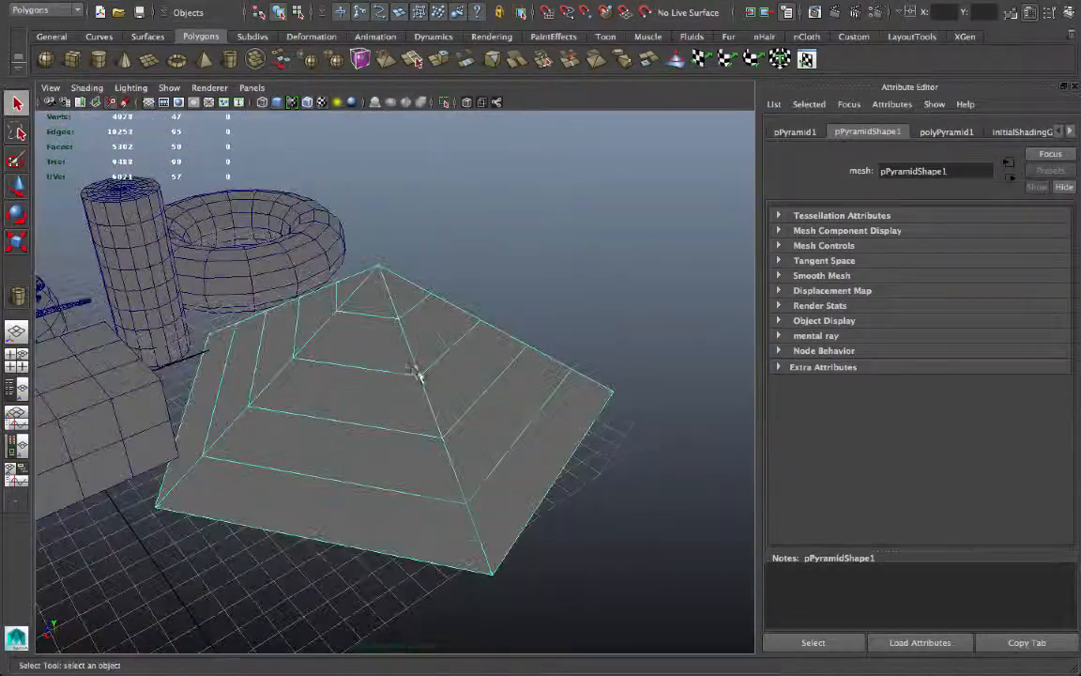
Step: Scale the pyramid narrower across its horizontal axes and stretch it taller along the vertical axis
key("w")
key("e")
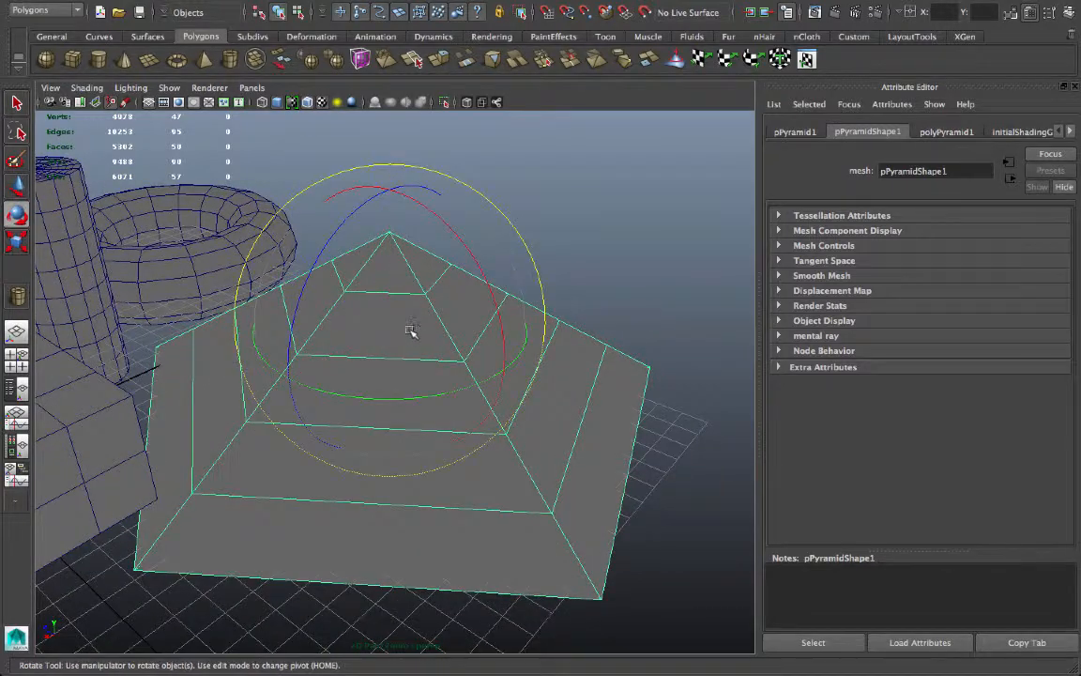
key("r")
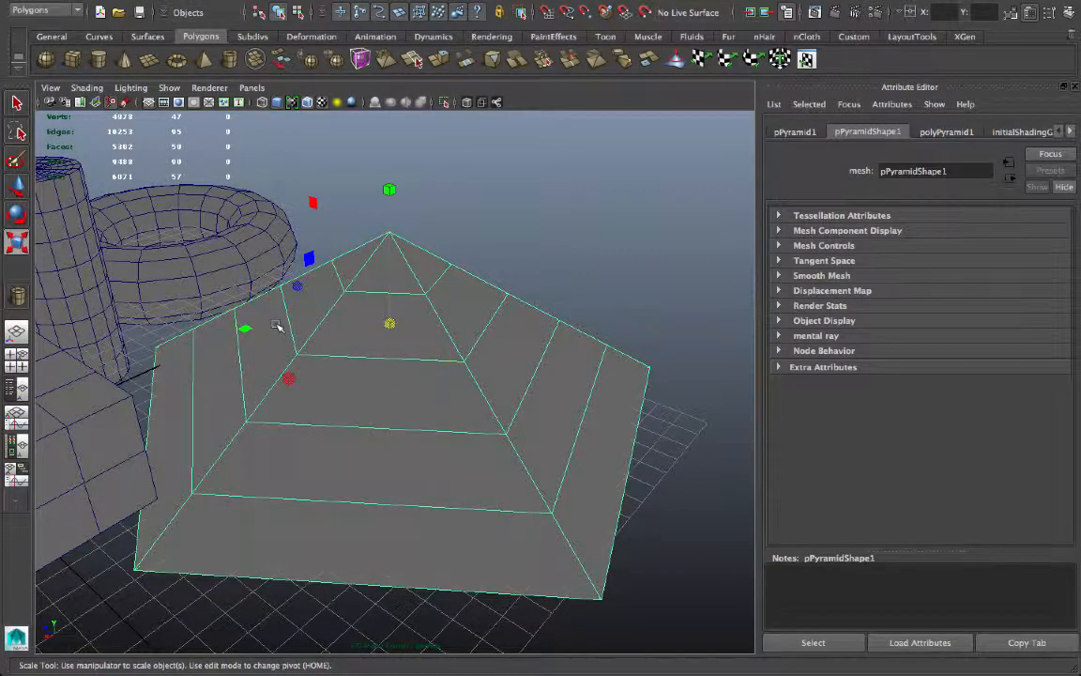
scroll(242, 327, "down", 3)
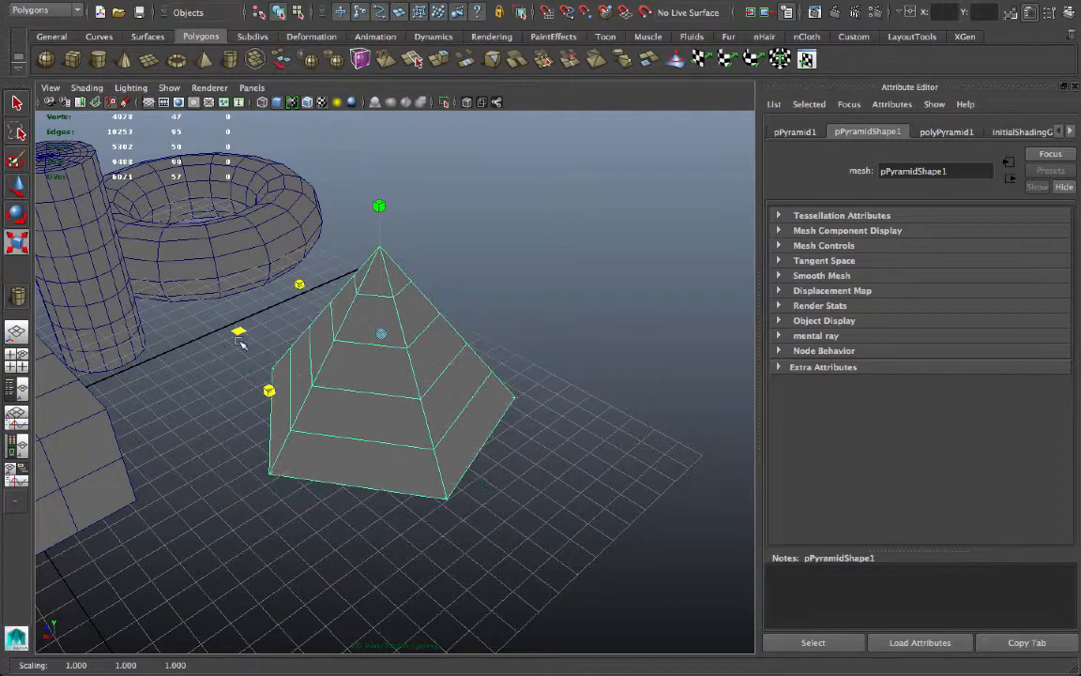
left_click_drag(240, 343, 543, 263, "alt")
left_click_drag(413, 167, 429, 99)
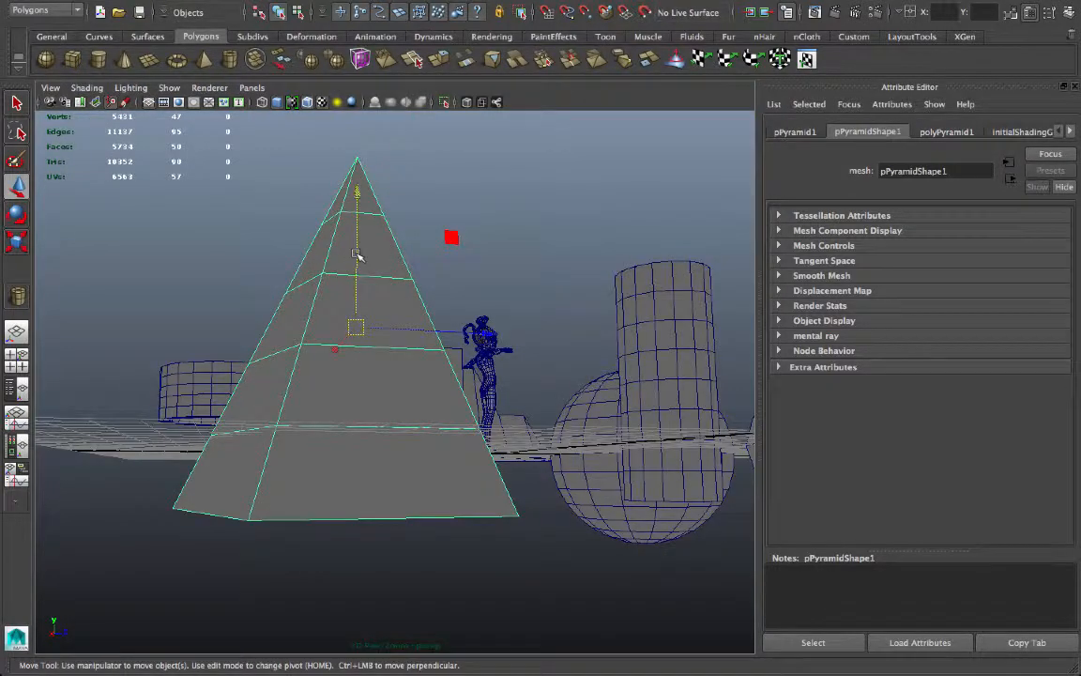
Step: Switch the pyramid to face mode and select a full ring of faces on its underside
left_click_drag(357, 255, 366, 188, "alt")
left_click_drag(357, 277, 432, 335, "alt")
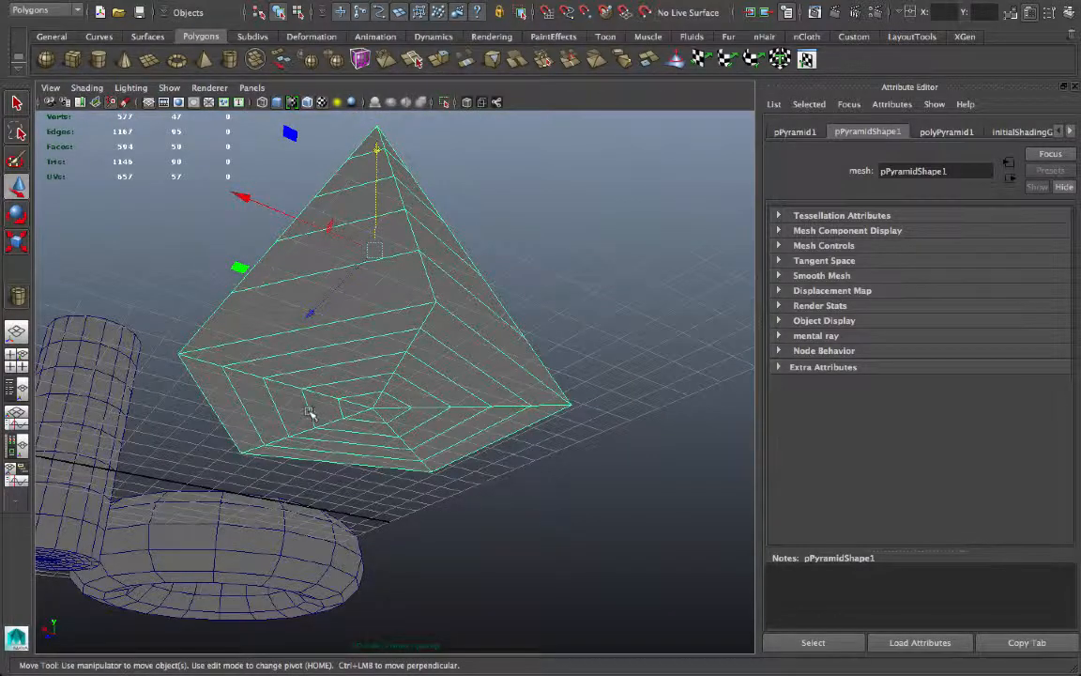
left_click_drag(310, 413, 330, 353, "alt")
right_click(372, 305)
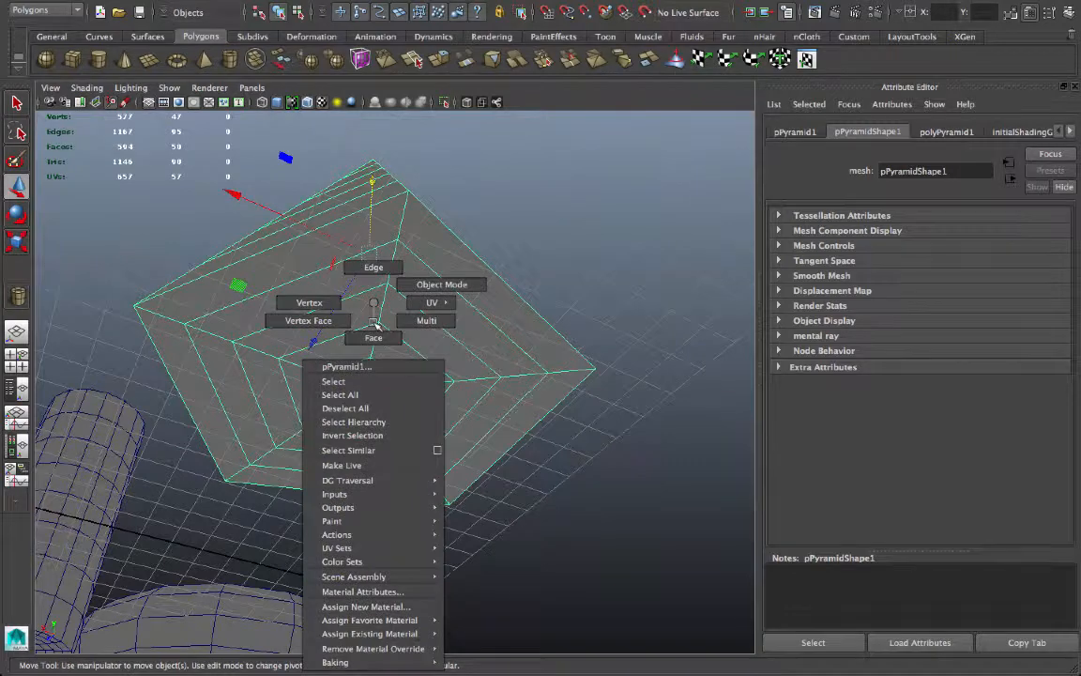
left_click(374, 338)
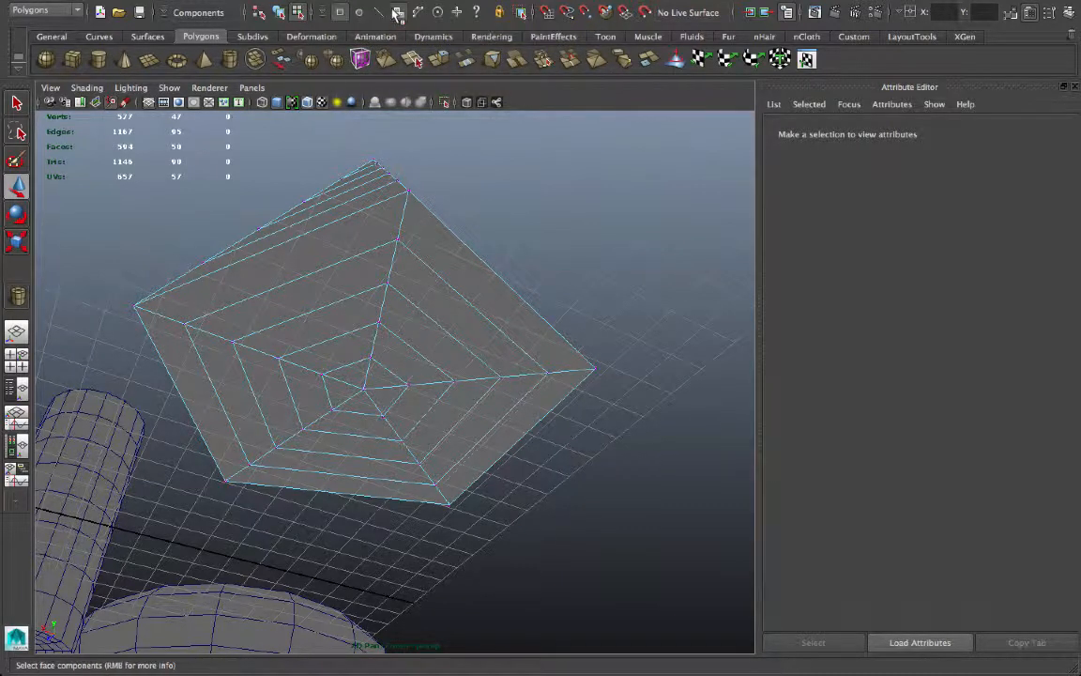
left_click(272, 319)
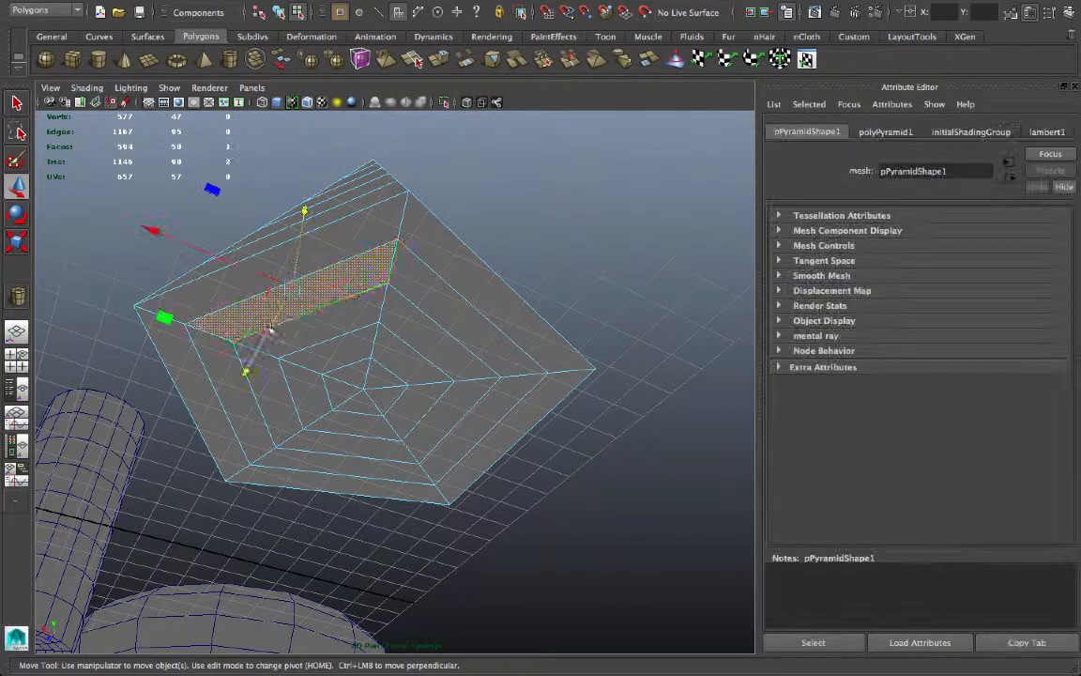
left_click(233, 398)
double_click(488, 342, "shift")
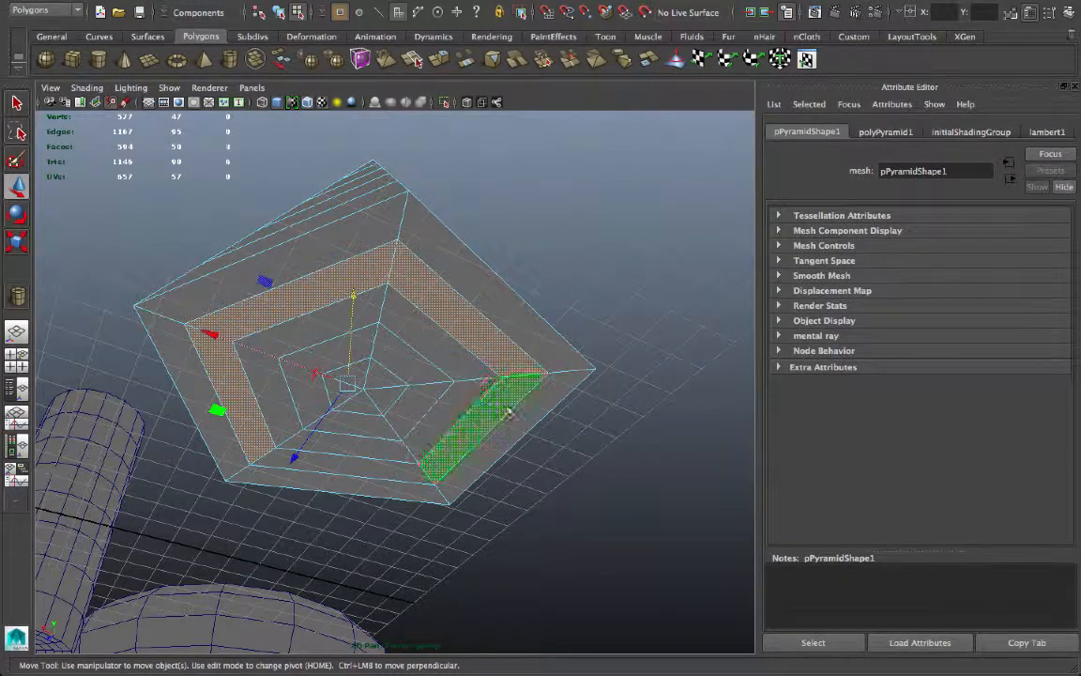
Step: Scale the middle ring of the pyramid's side faces horizontally inward, leaving its height unchanged
left_click_drag(415, 441, 330, 537, "alt")
key("r")
key("w")
key("e")
key("r")
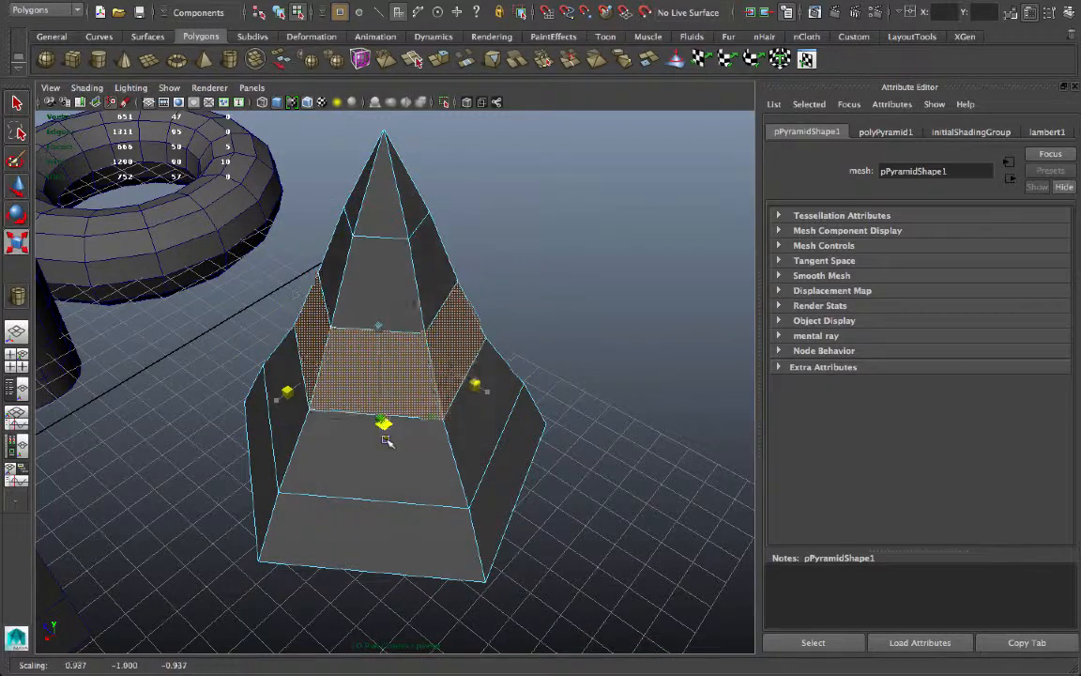
left_click_drag(399, 405, 427, 413)
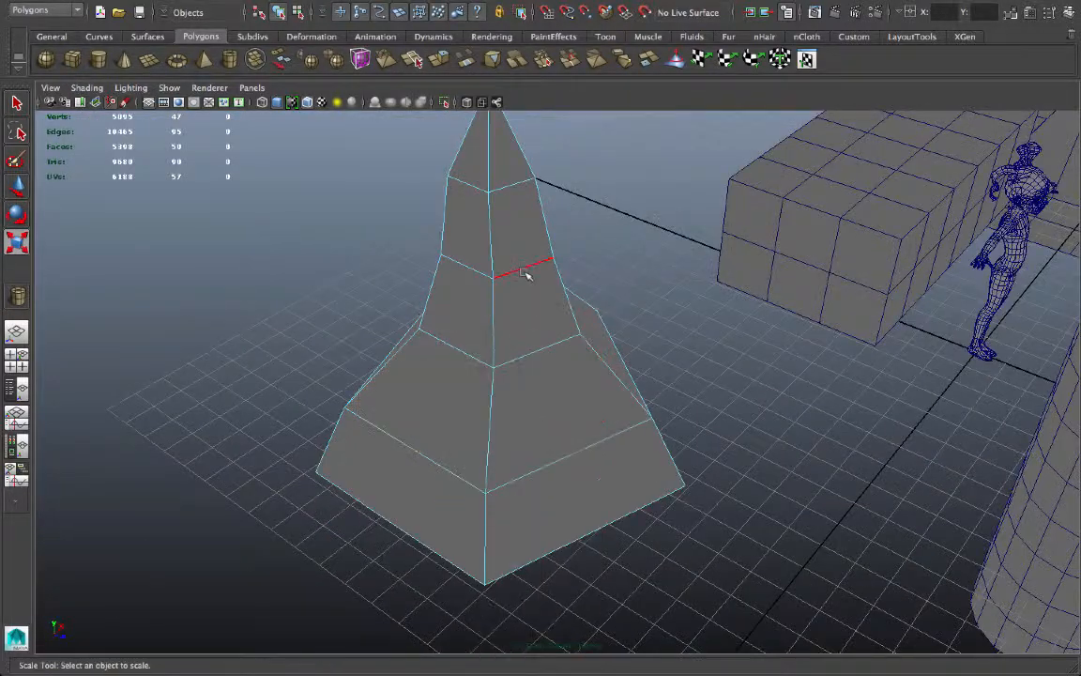
Step: Switch the pyramid to edge mode and move, rotate and scale its edge loops to twist the shape
right_click(519, 292)
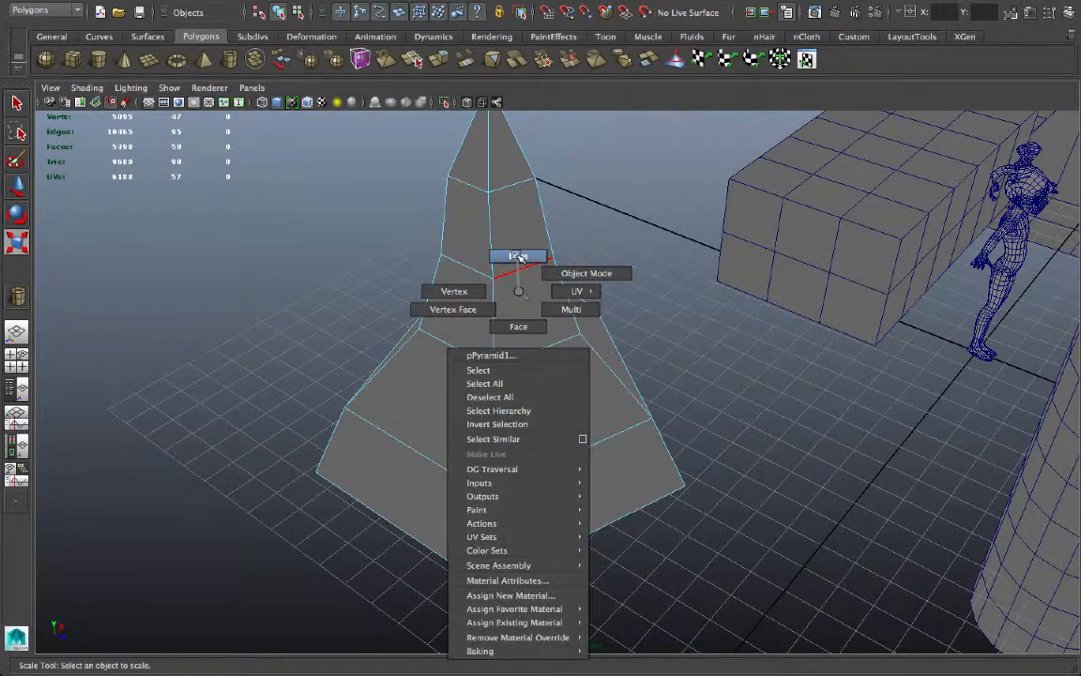
left_click(519, 256)
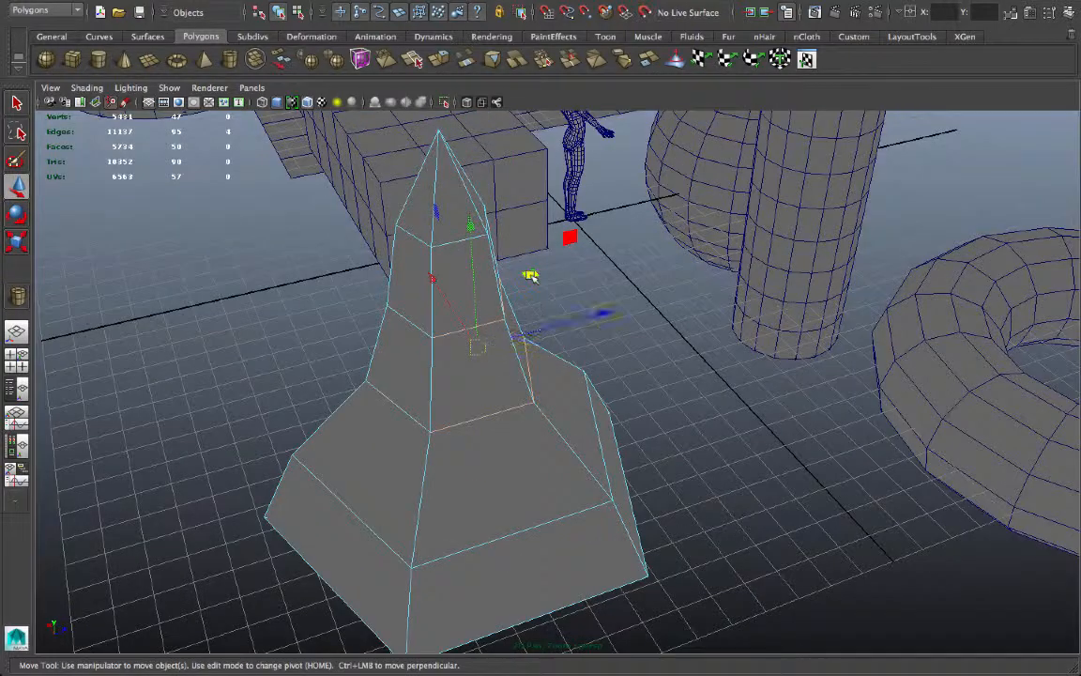
left_click_drag(530, 275, 574, 295)
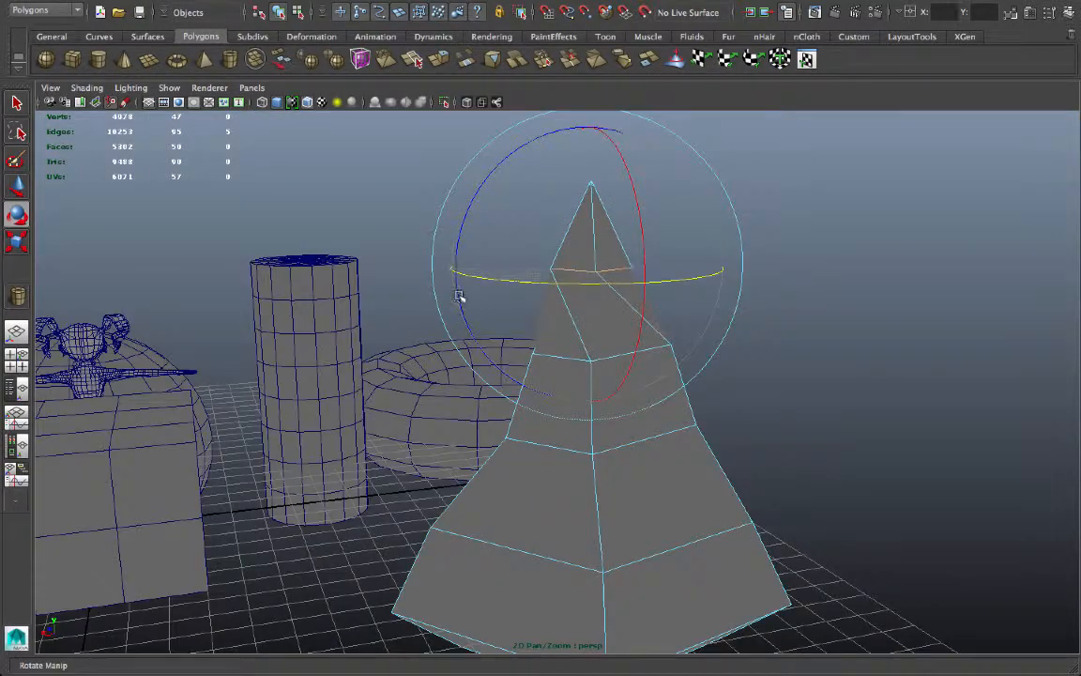
Step: Switch to vertex mode and move a single vertex on the pyramid's lower body sideways
right_click_drag(646, 303, 584, 315)
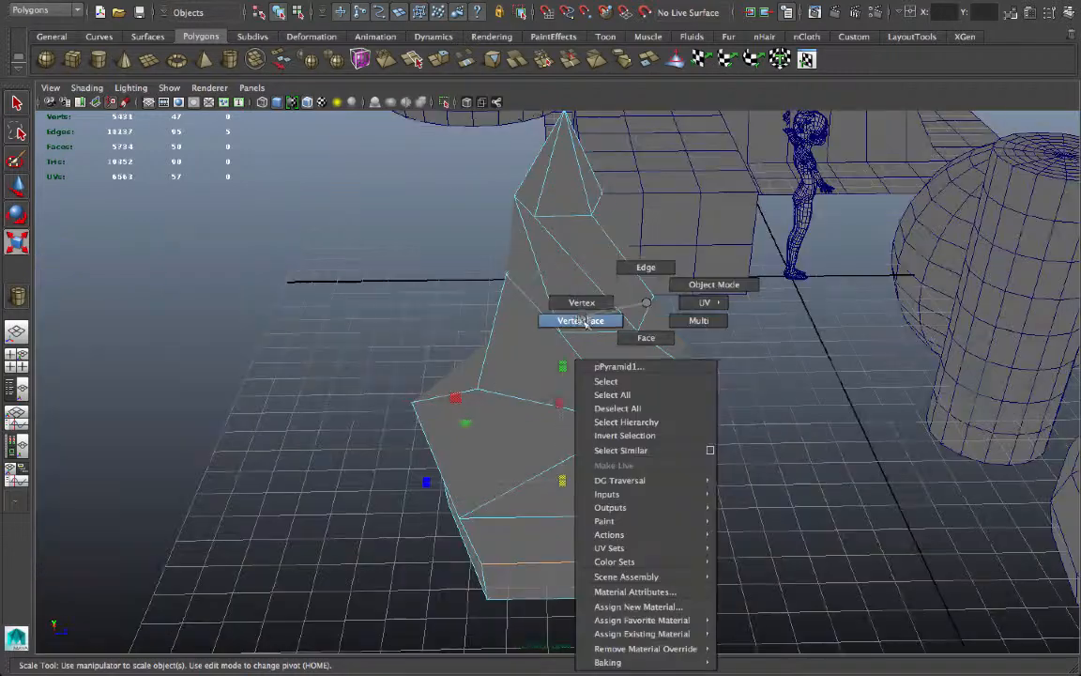
left_click(634, 426)
key("w")
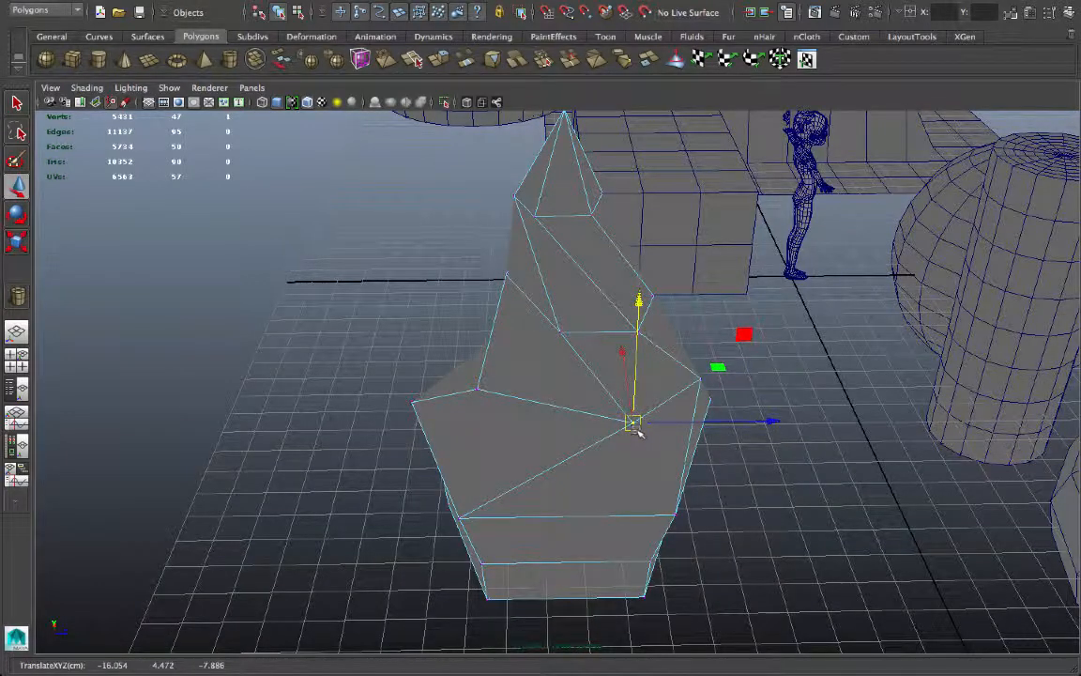
left_click_drag(637, 428, 529, 428)
left_click_drag(707, 379, 479, 351, "alt")
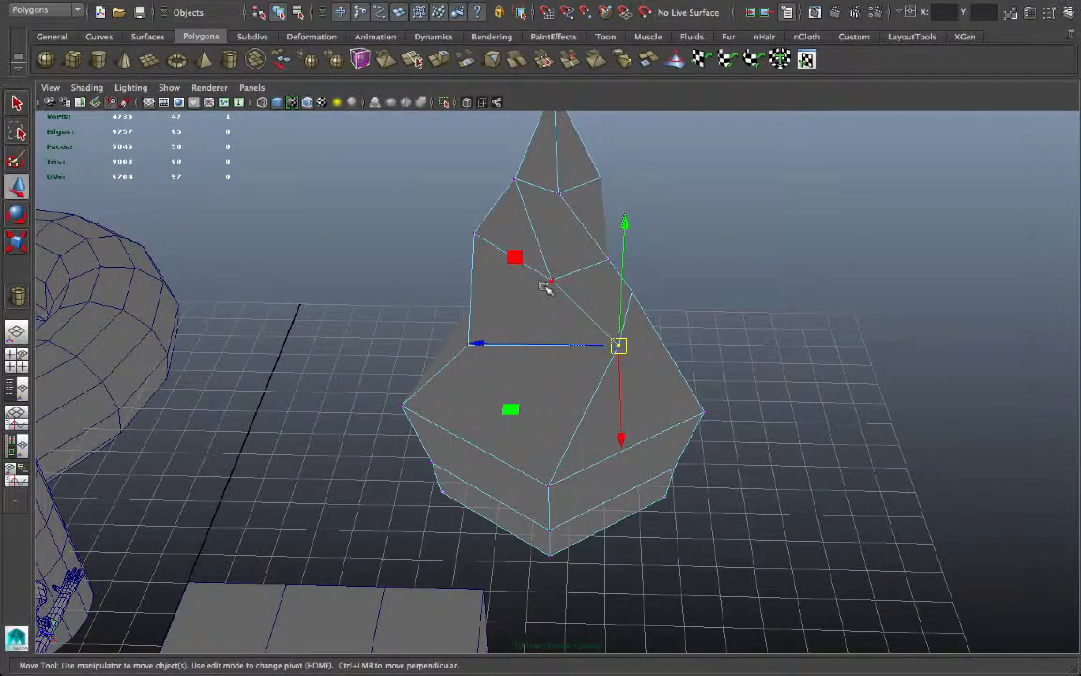
Step: Reshape the pyramid's spire by shifting its tip and the vertex ring below it, and return to object mode
left_click(549, 283, "shift")
key("r")
left_click_drag(551, 323, 338, 478, "alt")
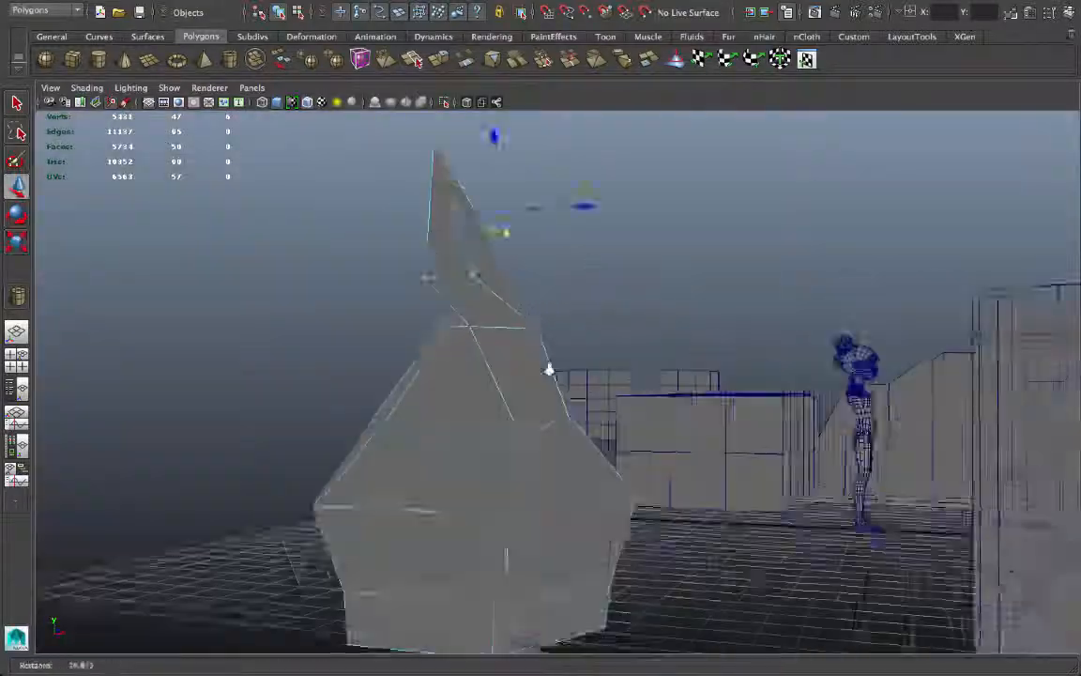
left_click_drag(548, 367, 747, 385, "alt")
middle_click_drag(448, 397, 488, 336, "alt")
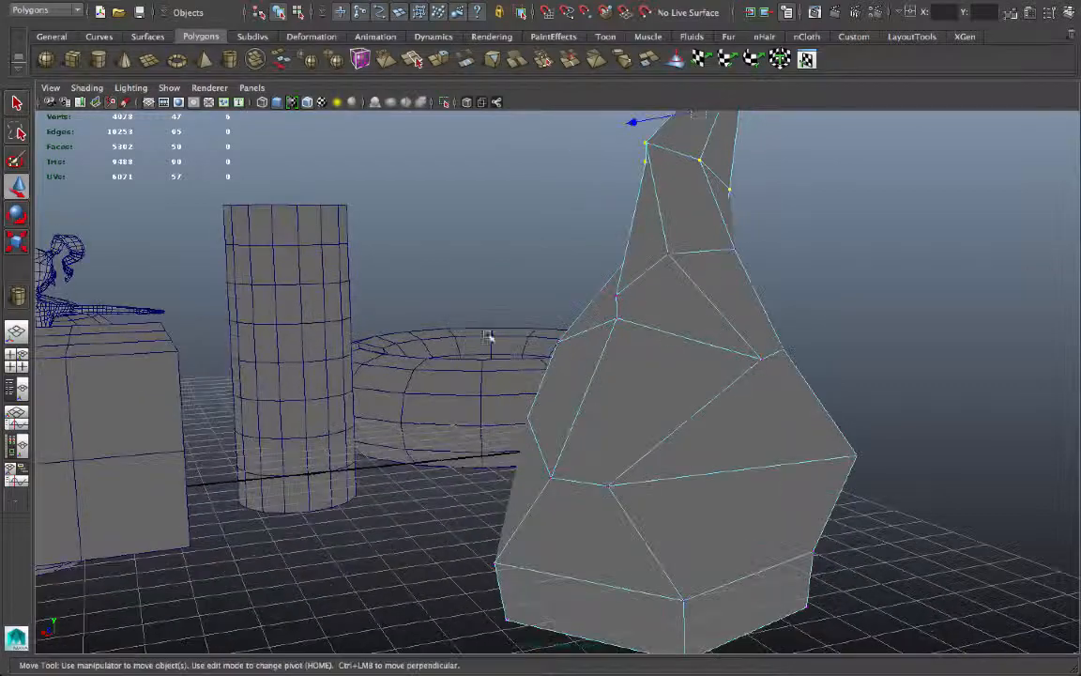
left_click_drag(567, 366, 547, 381, "alt")
right_click_drag(542, 302, 591, 292)
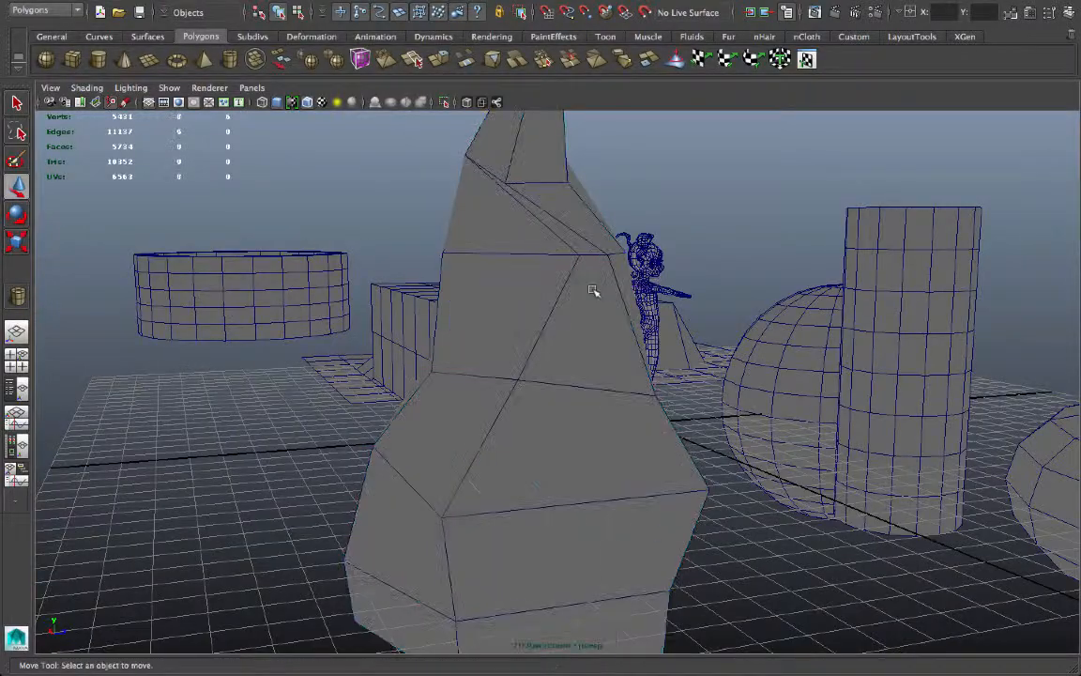
Step: Select inner edge loops on the cylinder's top cap and move them down to sink a recess around the centre
left_click_drag(591, 292, 502, 234, "alt")
left_click(502, 392)
left_click(509, 266)
middle_click_drag(502, 234, 489, 344, "alt")
right_click_drag(489, 344, 575, 335, "alt")
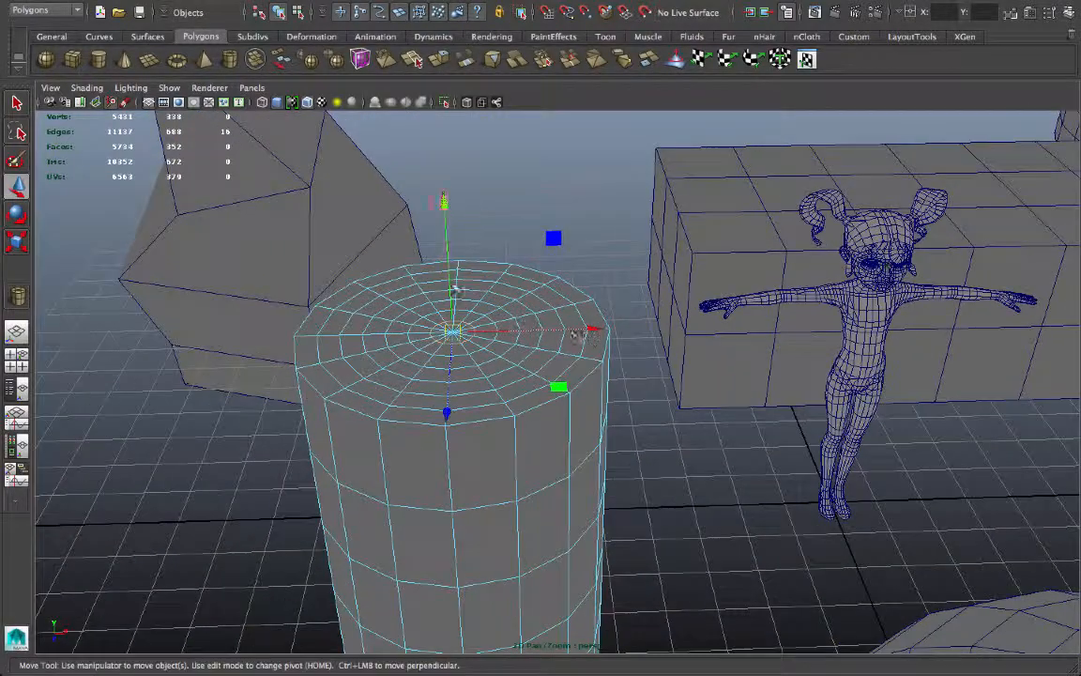
left_click_drag(498, 336, 477, 295, "alt")
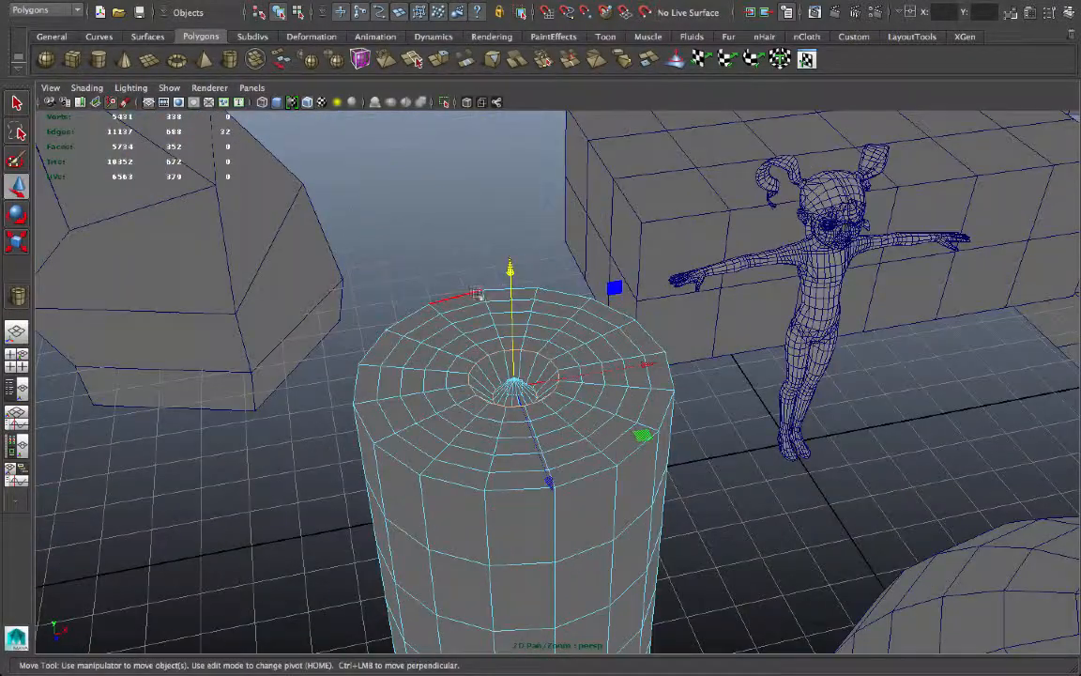
right_click_drag(490, 324, 521, 308, "alt")
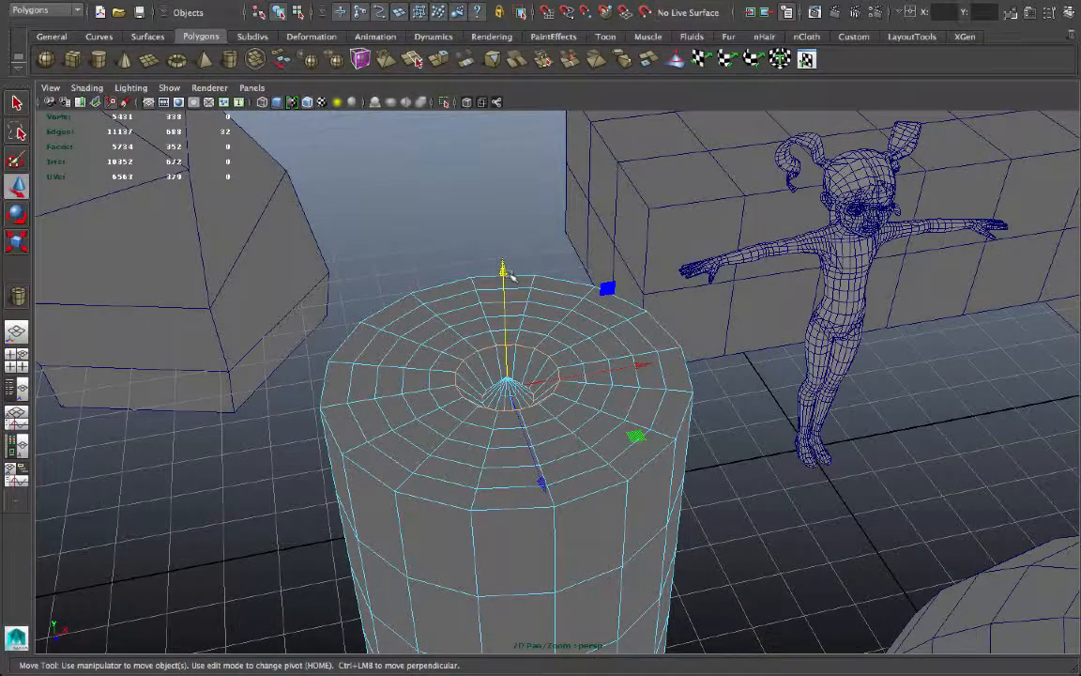
left_click_drag(502, 310, 502, 315)
Step: Move further edge loops of the cylinder's top cap vertically to deepen the recess and shape a raised rim
left_click_drag(502, 315, 435, 333, "alt")
middle_click_drag(434, 333, 488, 282, "alt")
right_click_drag(488, 282, 506, 274, "alt")
right_click_drag(498, 276, 498, 307)
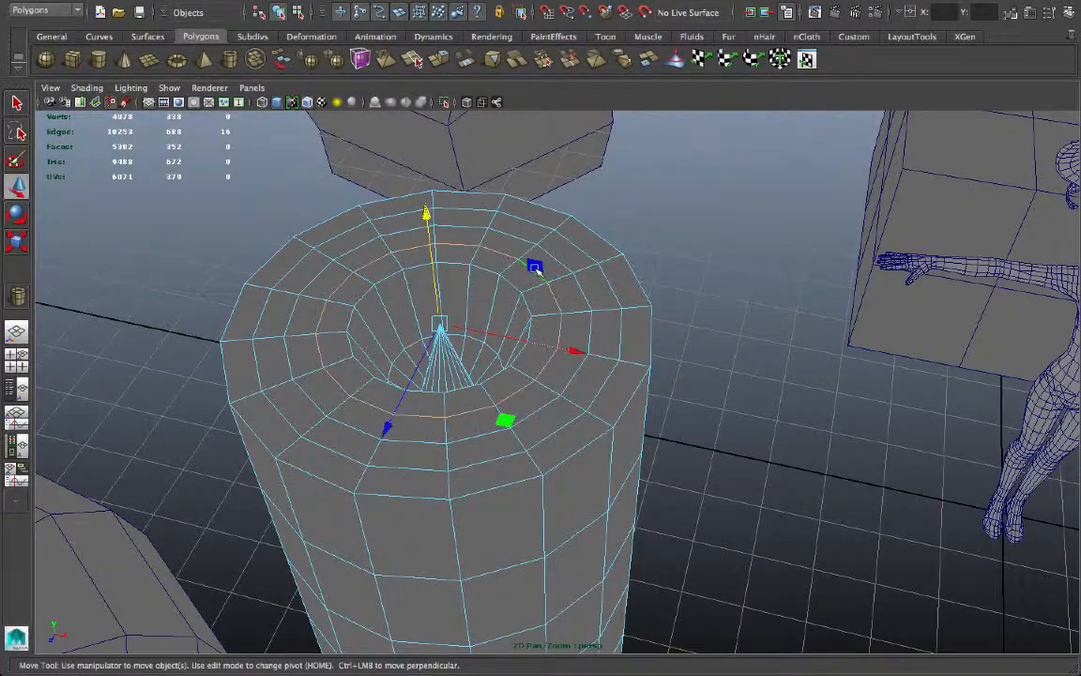
left_click_drag(426, 214, 525, 169)
left_click_drag(464, 266, 478, 470, "alt")
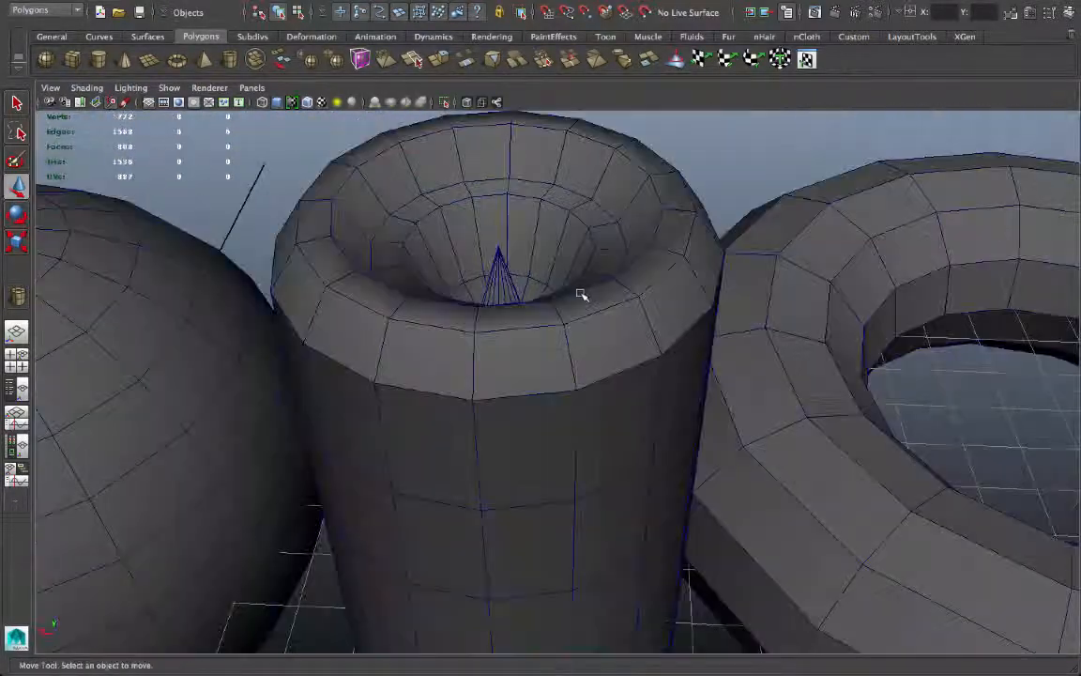
Step: Adjust an inner edge loop and the centre vertex of the cylinder's recess
left_click(580, 294)
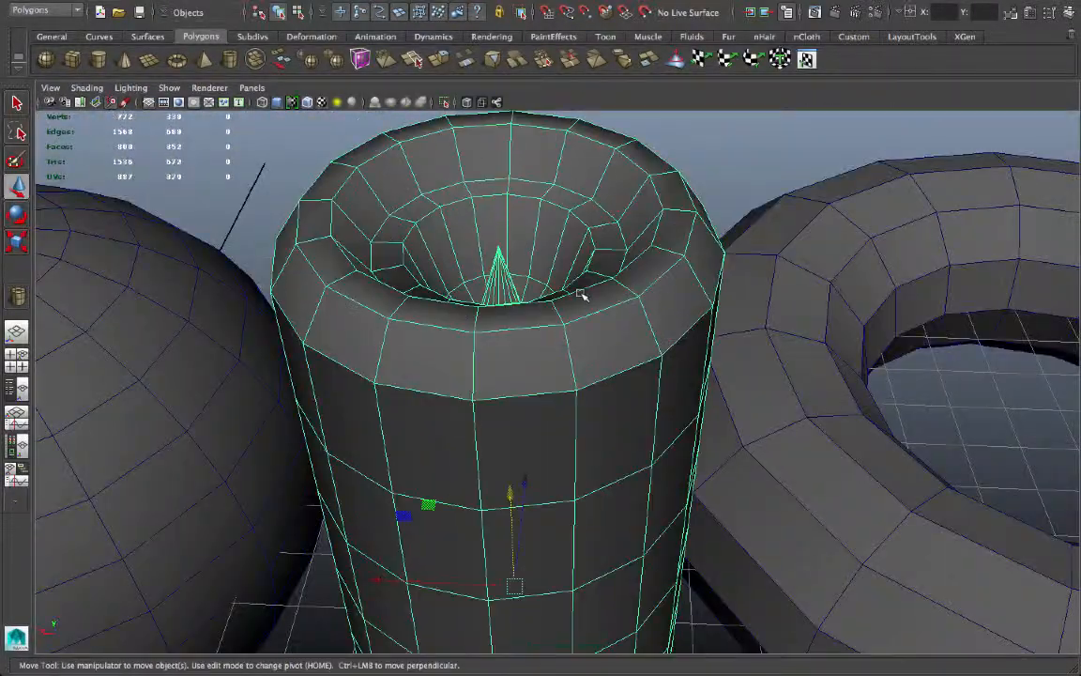
right_click(580, 294)
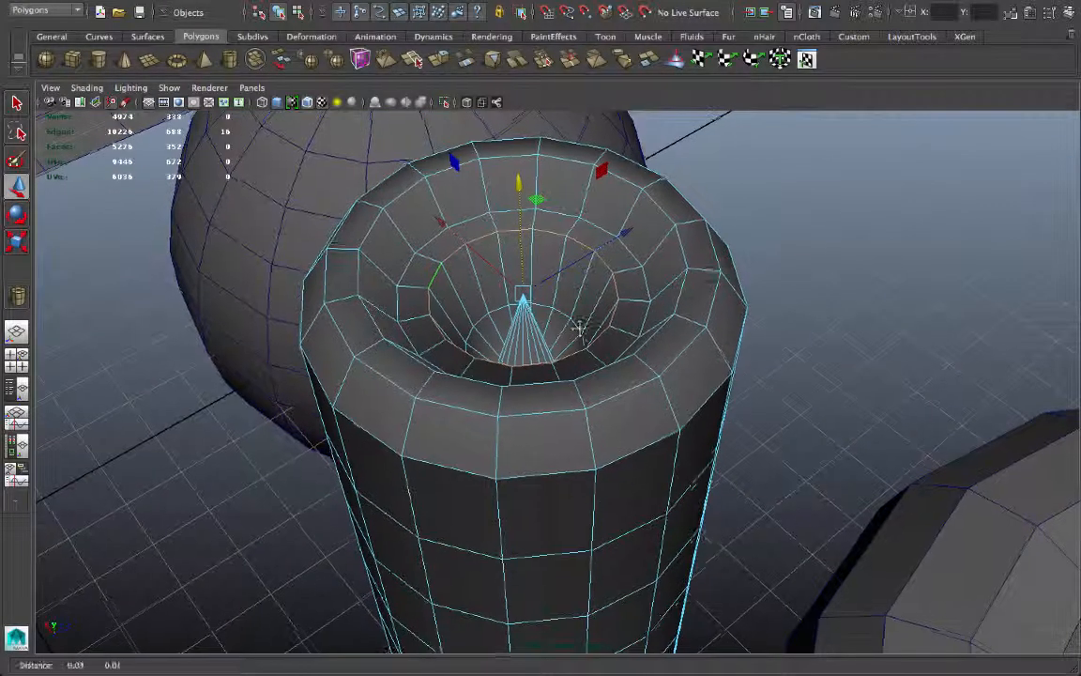
left_click_drag(579, 326, 638, 326, "alt")
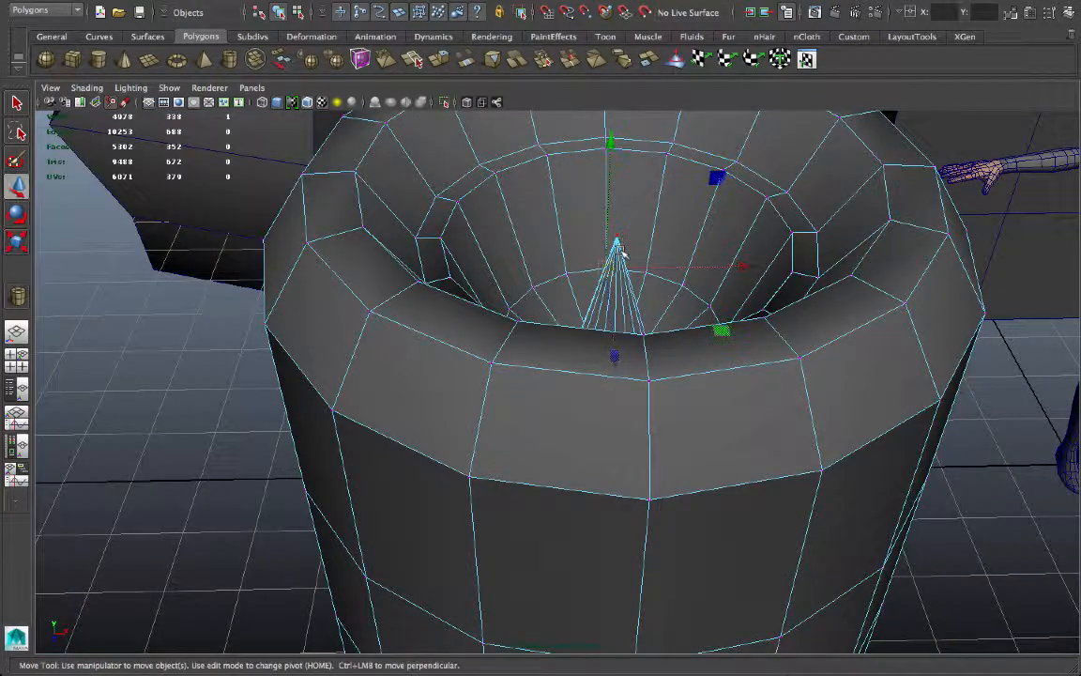
left_click_drag(615, 240, 475, 347, "alt")
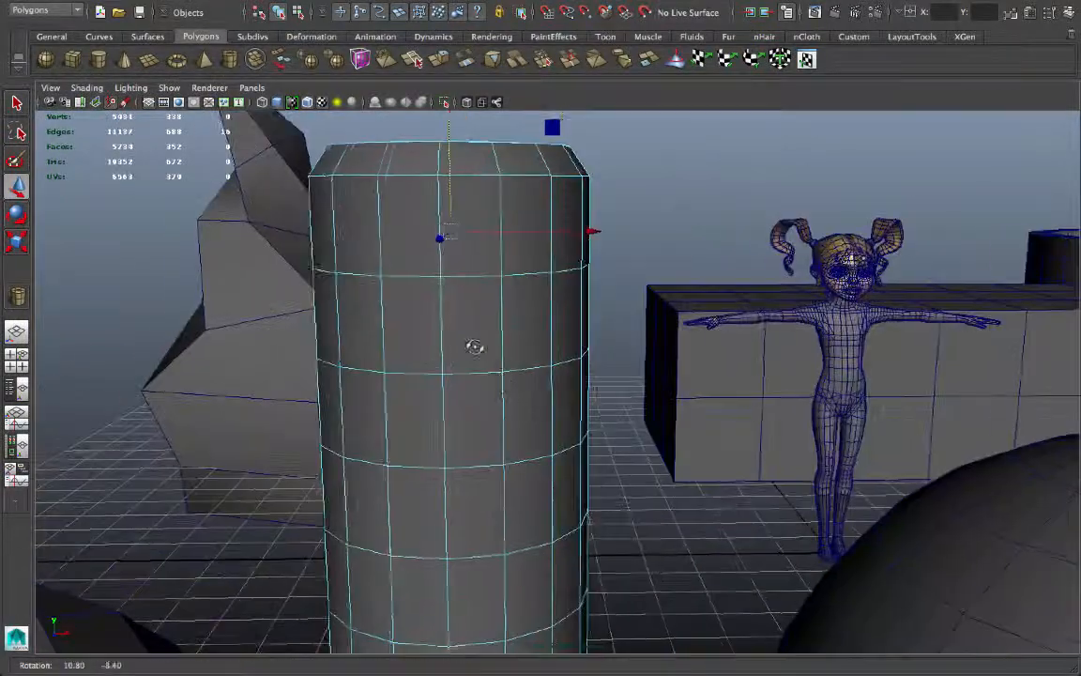
Step: Switch the cylinder to face mode, select all faces of its bottom cap and delete them
middle_click_drag(475, 347, 525, 224, "alt")
middle_click_drag(538, 285, 520, 174, "alt")
left_click_drag(547, 610, 552, 522, "alt")
right_click_drag(528, 302, 529, 344)
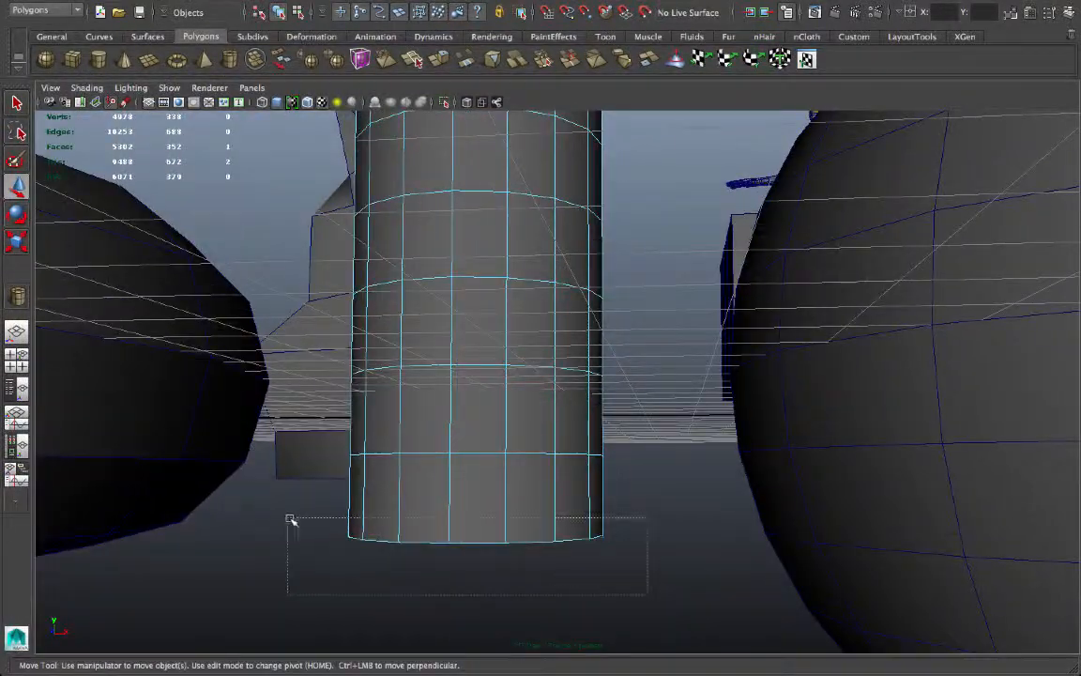
left_click_drag(290, 518, 288, 517)
mouse_move(367, 537)
left_mouse_down("alt")
mouse_move(386, 499)
mouse_move(386, 541)
left_mouse_up("alt")
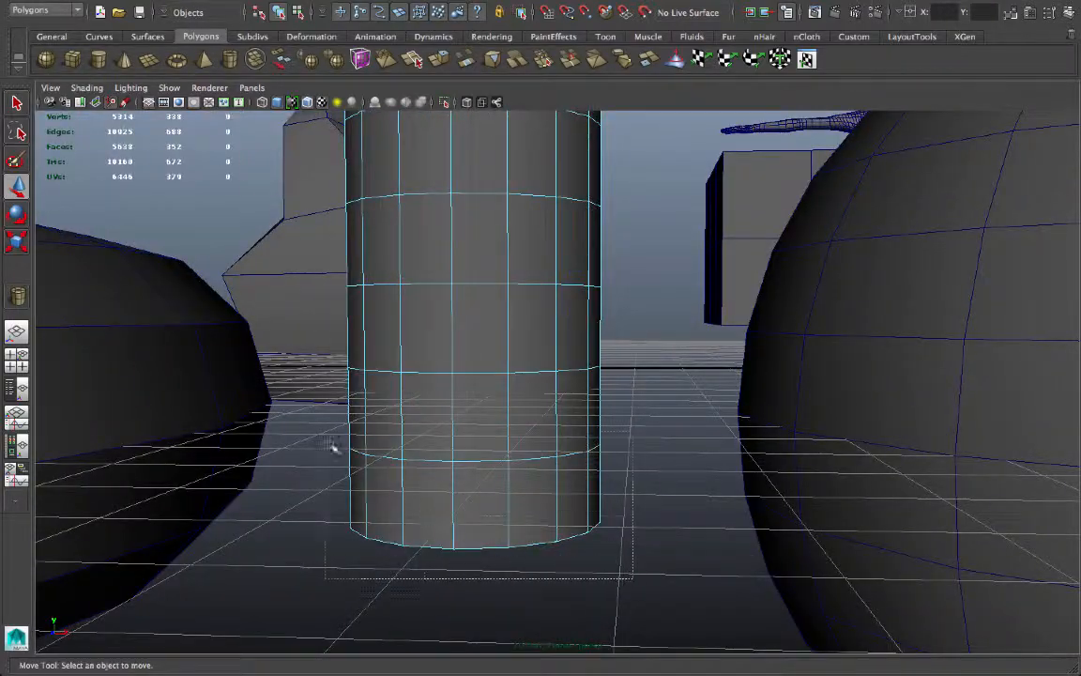
left_click_drag(420, 460, 389, 359, "alt")
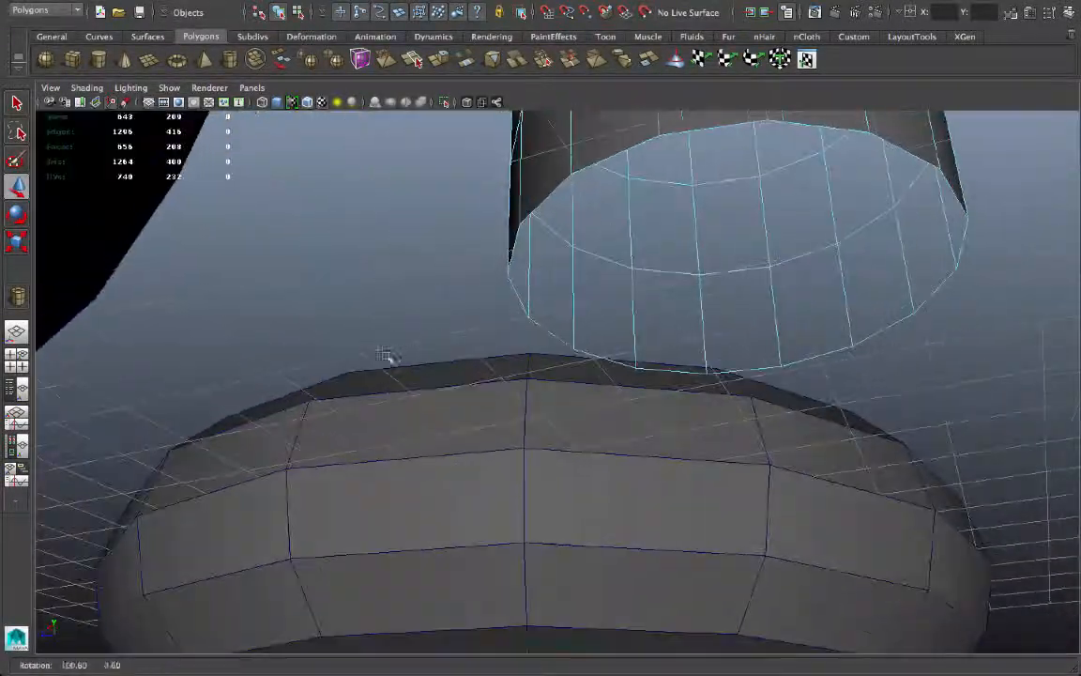
Step: Turn off Backface Culling in the viewport to show the inner faces of the open cylinder
right_click_drag(389, 360, 611, 410, "alt")
left_click_drag(610, 411, 481, 459, "alt")
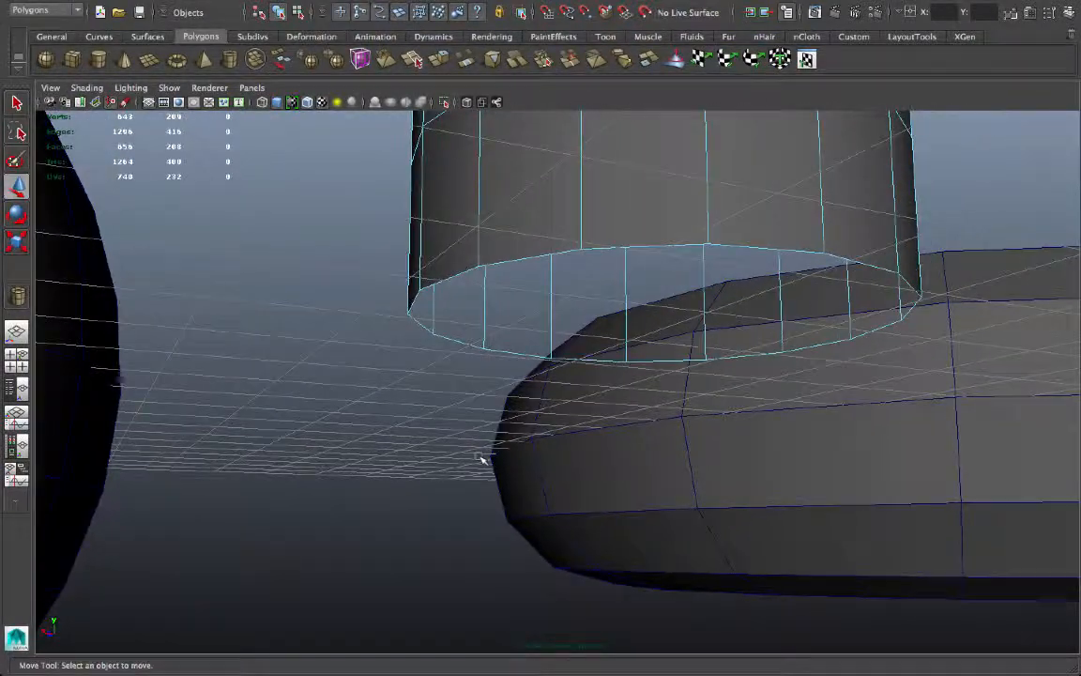
left_click(85, 88)
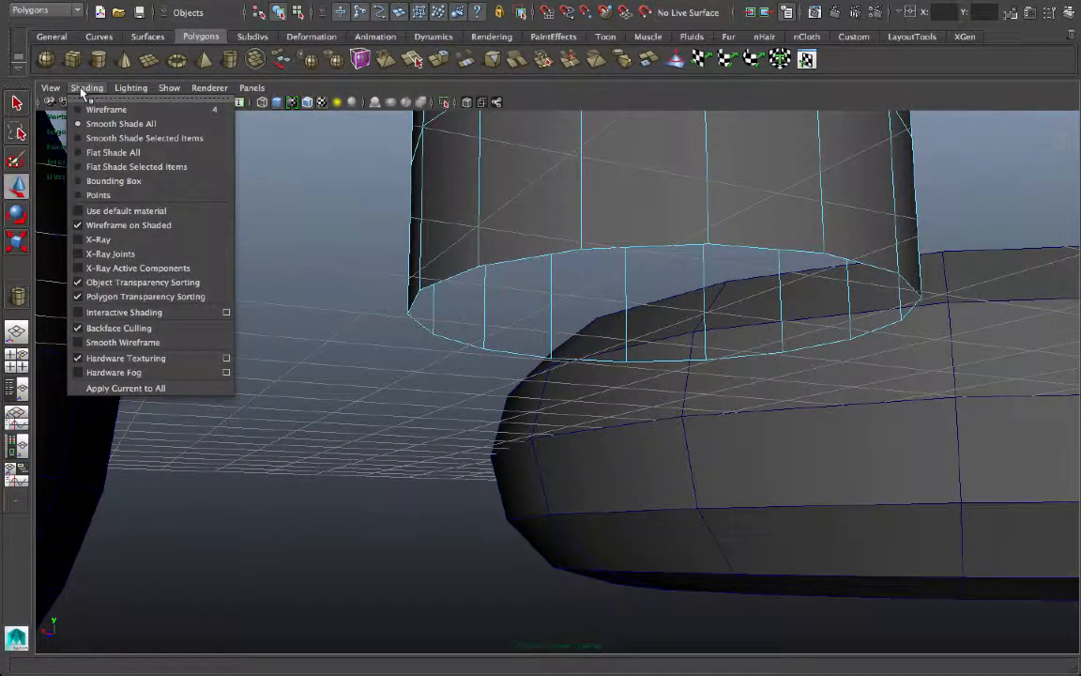
left_click(109, 328)
mouse_move(447, 309)
left_mouse_down("alt")
mouse_move(570, 244)
mouse_move(553, 316)
mouse_move(478, 342)
mouse_move(423, 310)
left_mouse_up("alt")
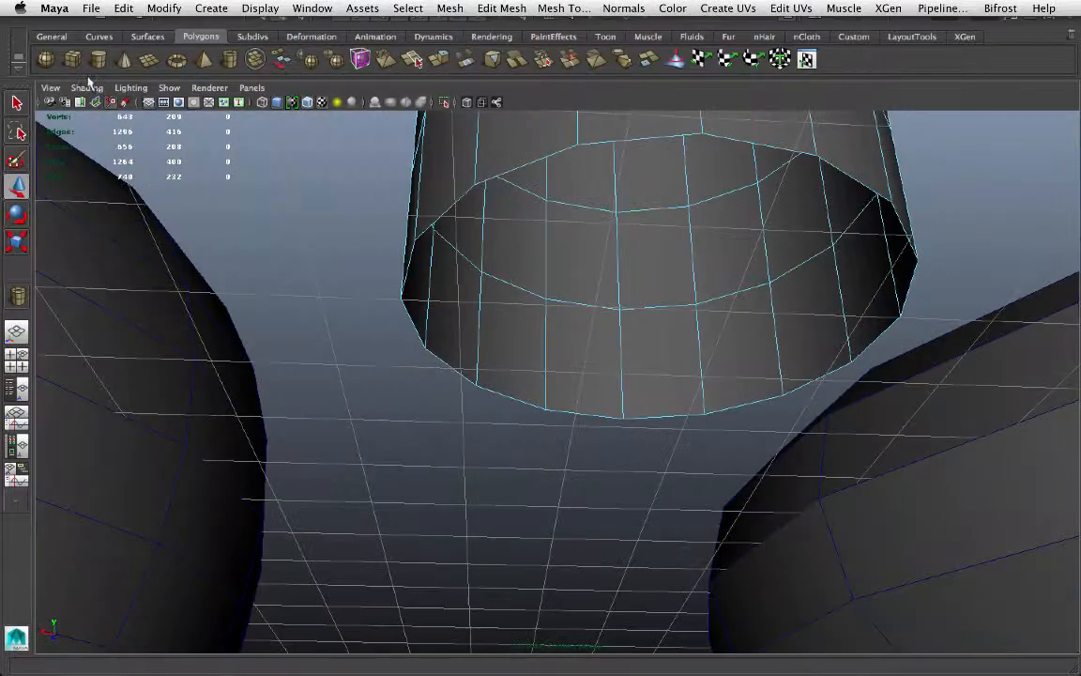
Step: Turn on Backface Culling in the viewport to hide the cylinder's inner faces
left_click(87, 87)
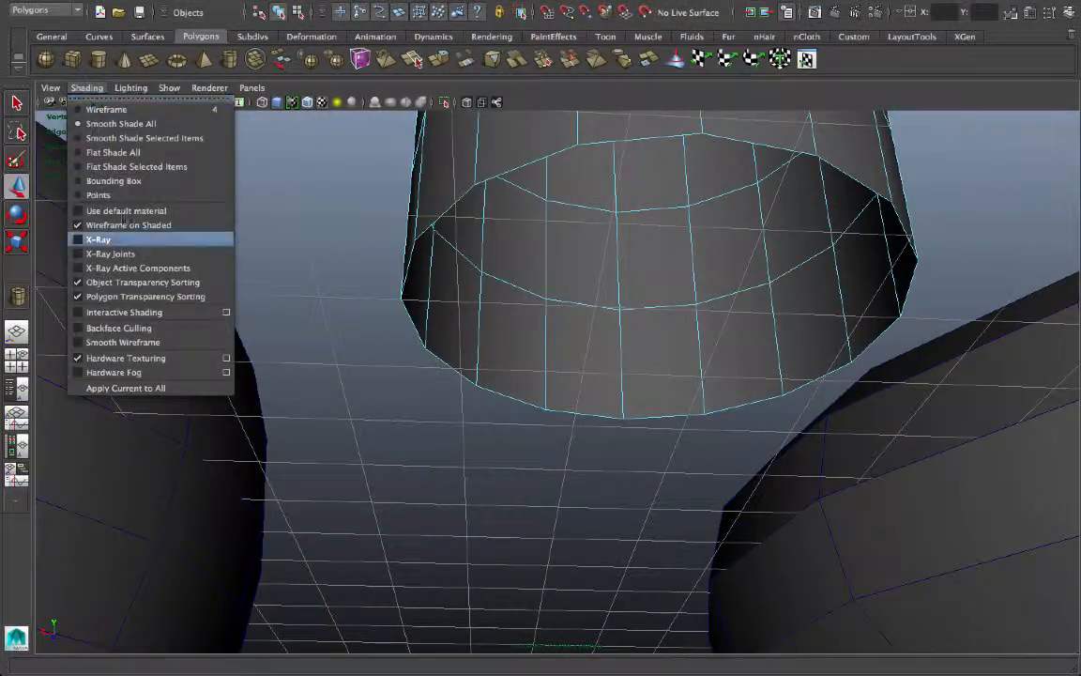
left_click(99, 328)
mouse_move(407, 302)
left_mouse_down("alt")
mouse_move(480, 304)
mouse_move(341, 324)
mouse_move(334, 283)
mouse_move(258, 321)
mouse_move(249, 345)
left_mouse_up("alt")
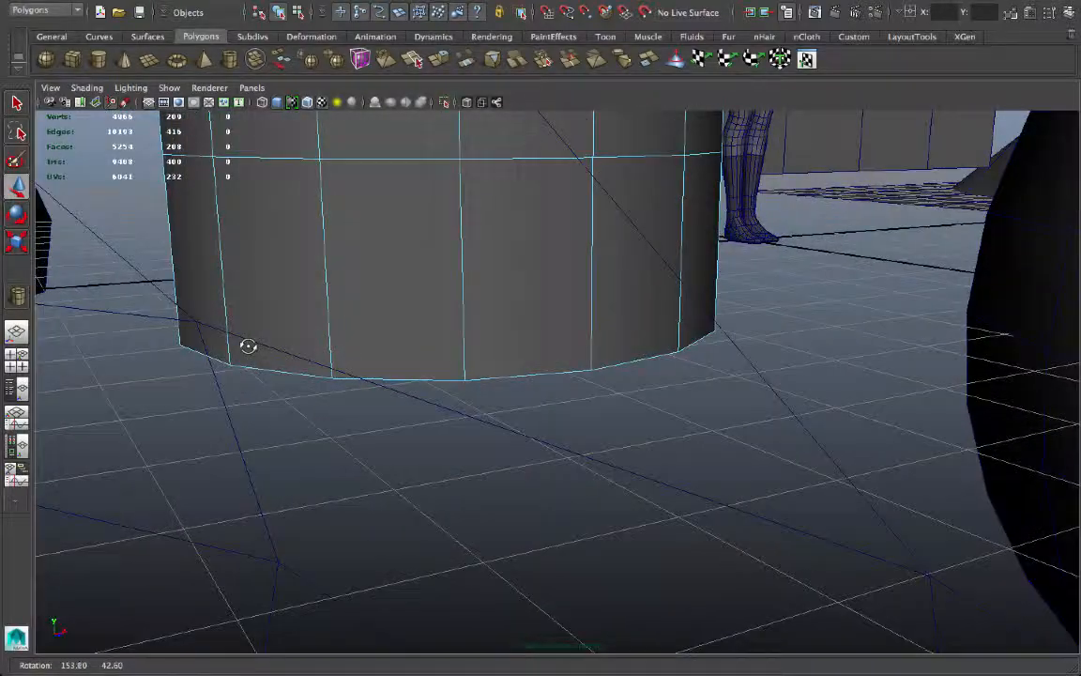
left_click(407, 289)
left_click_drag(573, 223, 495, 183, "alt")
Step: Select a face on the cylinder's outer wall and examine the open underside and the wall from below and from the side
left_click(349, 172)
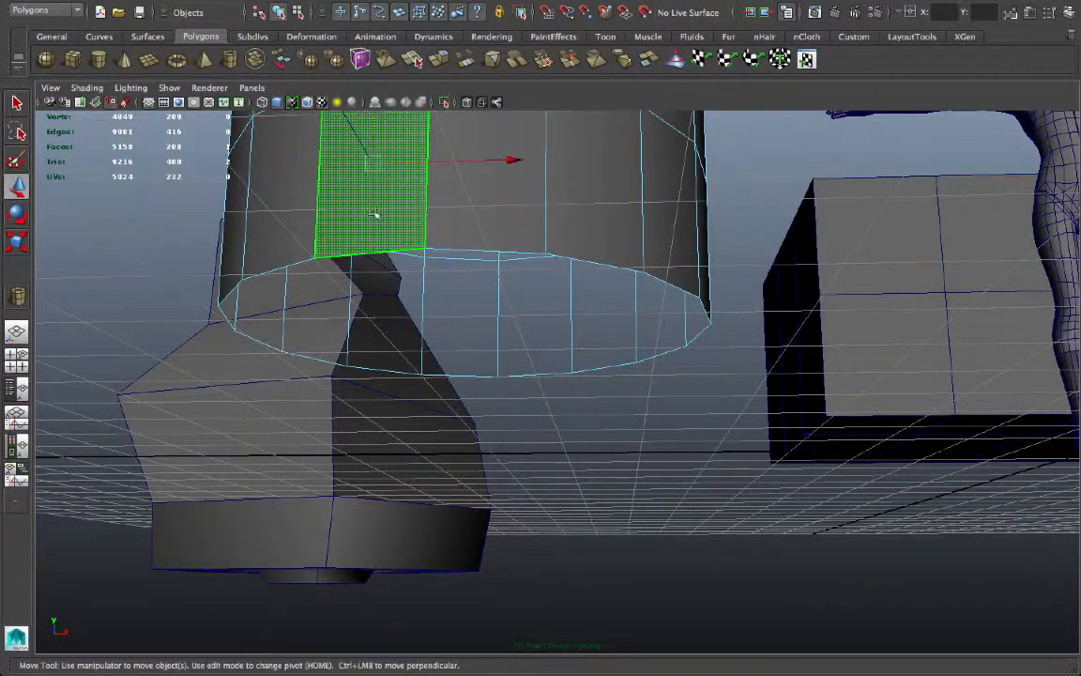
left_click_drag(375, 216, 374, 160, "alt")
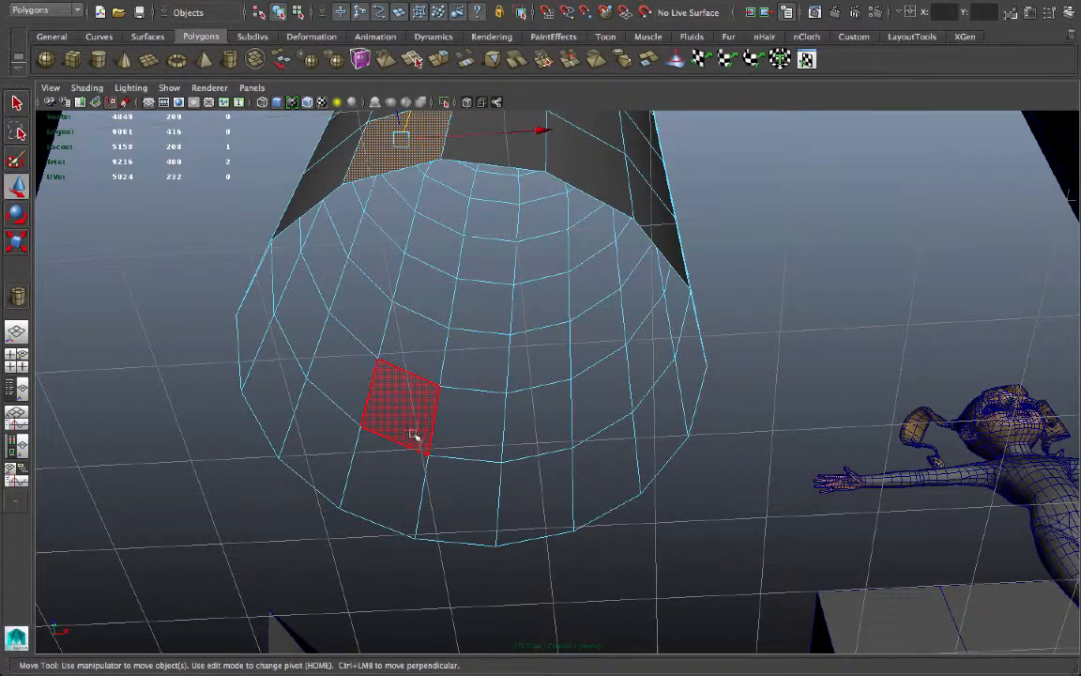
left_click_drag(432, 427, 509, 348, "alt")
right_click_drag(509, 347, 464, 249, "alt")
middle_click_drag(465, 249, 436, 399, "alt")
right_click_drag(437, 399, 620, 374, "alt")
middle_click_drag(620, 373, 632, 262, "alt")
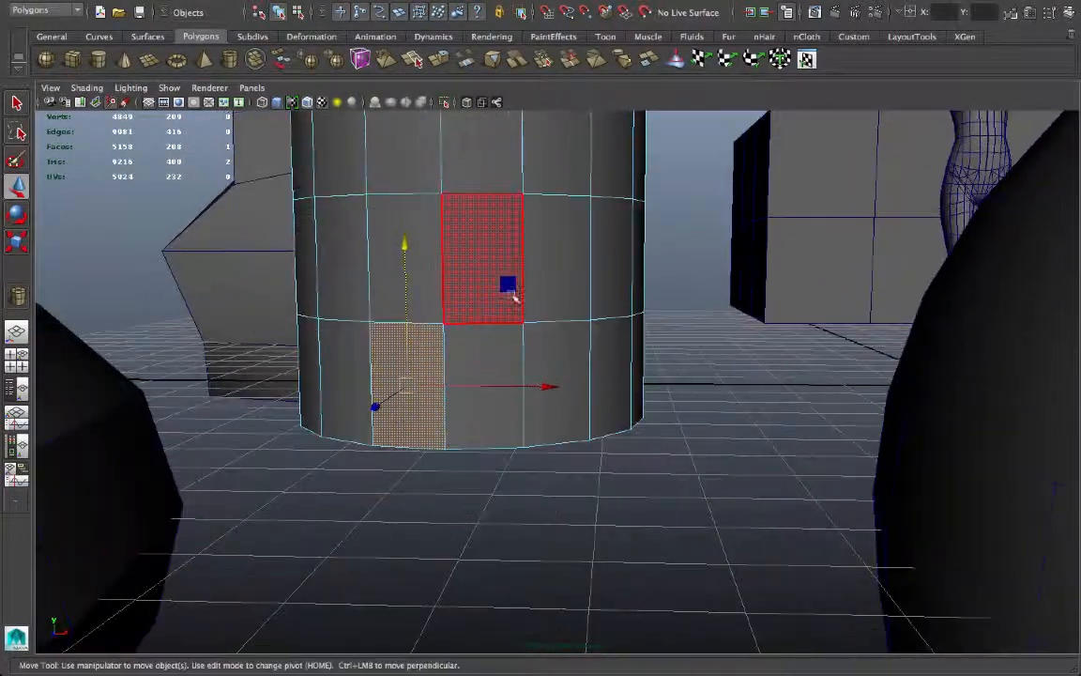
Step: In edge mode, scale a horizontal edge loop around the middle of the cylinder's wall slightly and delete it
right_click_drag(485, 303, 486, 270)
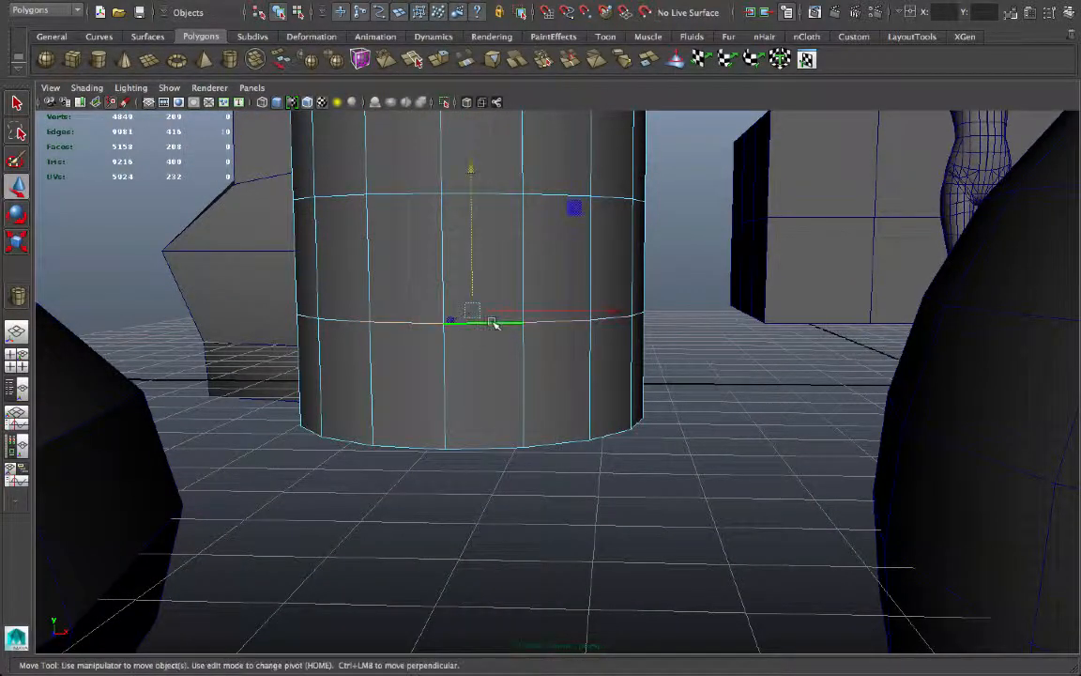
left_click_drag(496, 324, 497, 232, "alt")
key("r")
double_click(486, 318)
left_click_drag(480, 307, 500, 305)
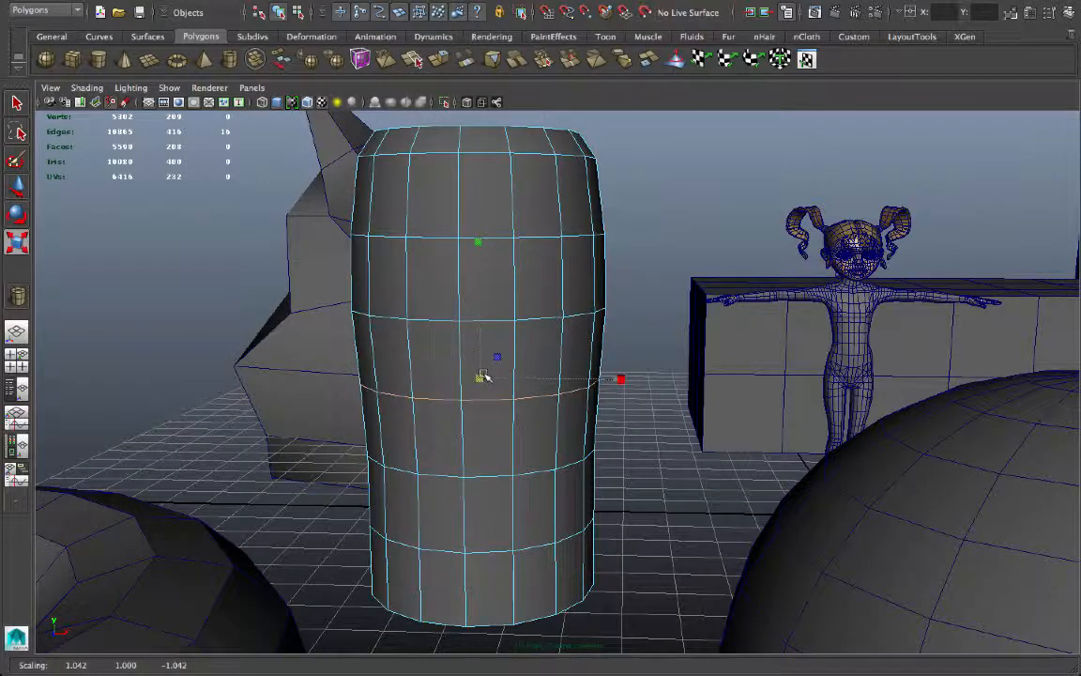
left_click_drag(519, 395, 608, 405, "alt")
key("Delete")
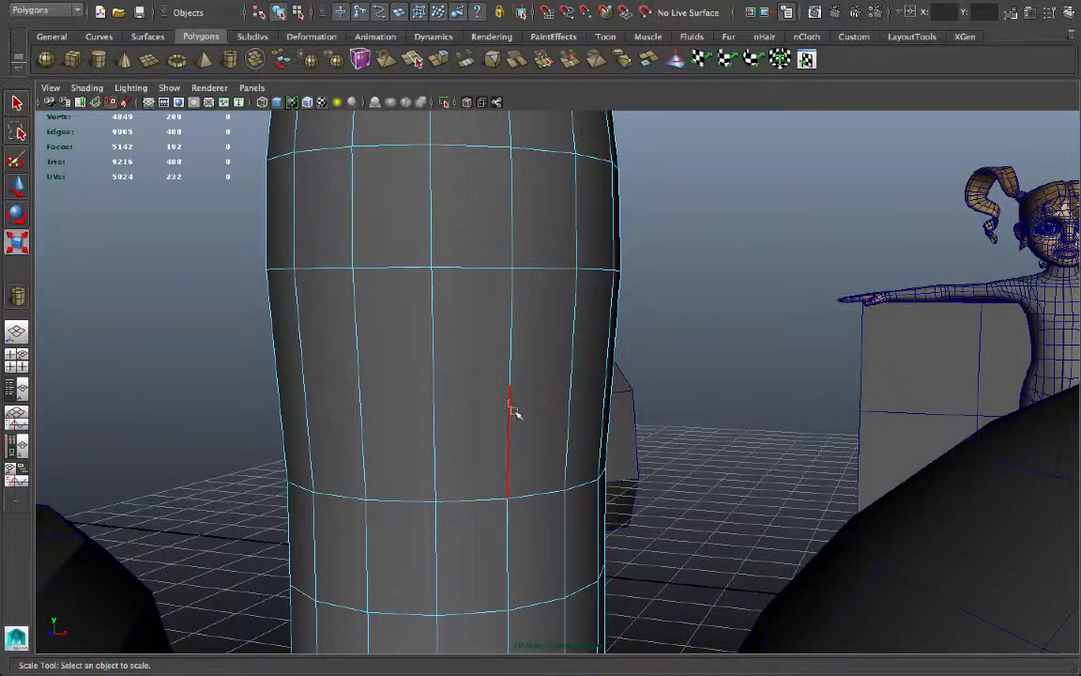
Step: Select the ring of vertices left by the deleted edge loop, scale it outward and undo the scaling
left_click_drag(509, 427, 524, 424, "alt")
right_click_drag(479, 302, 481, 410)
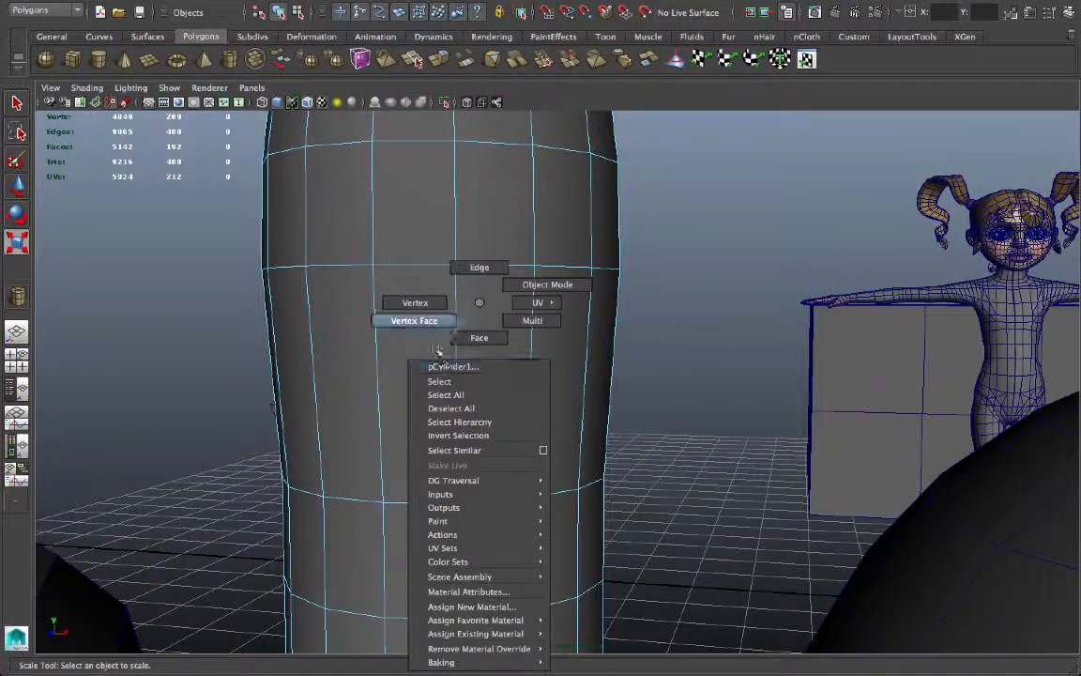
right_click_drag(437, 350, 437, 350)
left_click_drag(783, 411, 718, 459, "alt")
key("r")
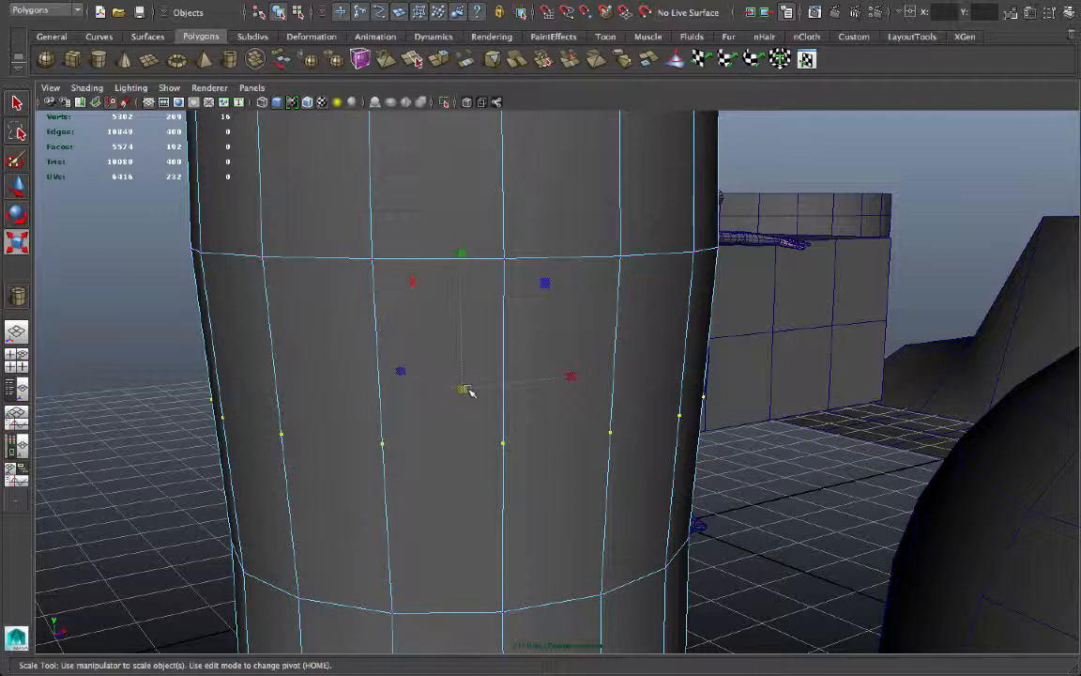
left_click_drag(469, 391, 451, 391, "alt")
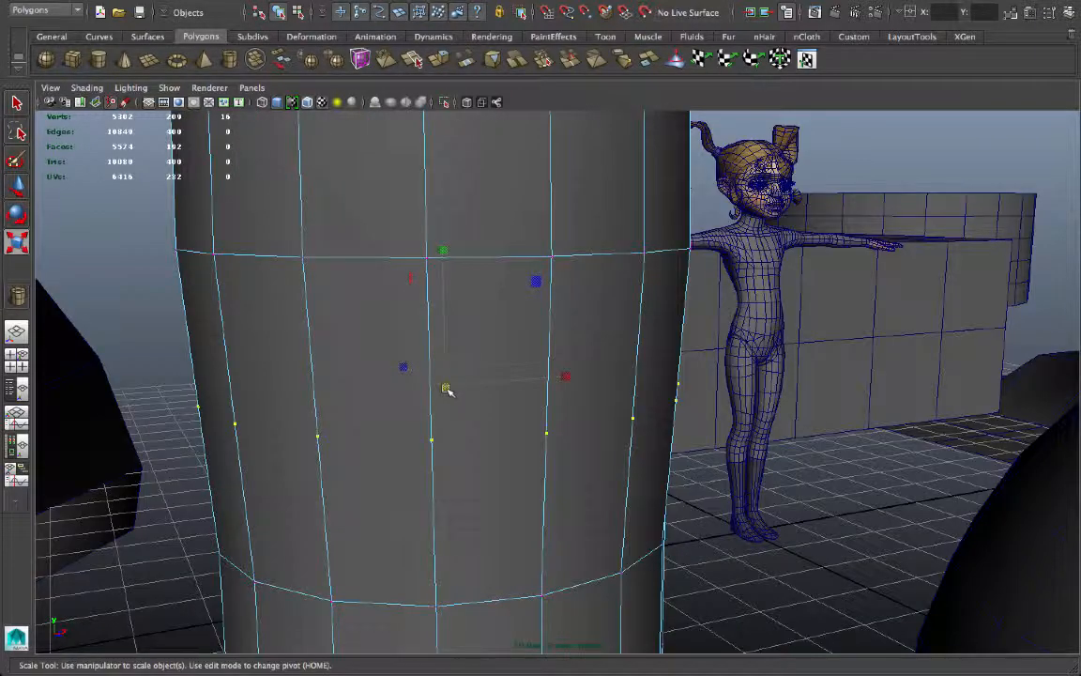
left_click_drag(444, 389, 336, 419)
middle_click_drag(446, 418, 545, 413)
left_click_drag(545, 413, 468, 421, "alt")
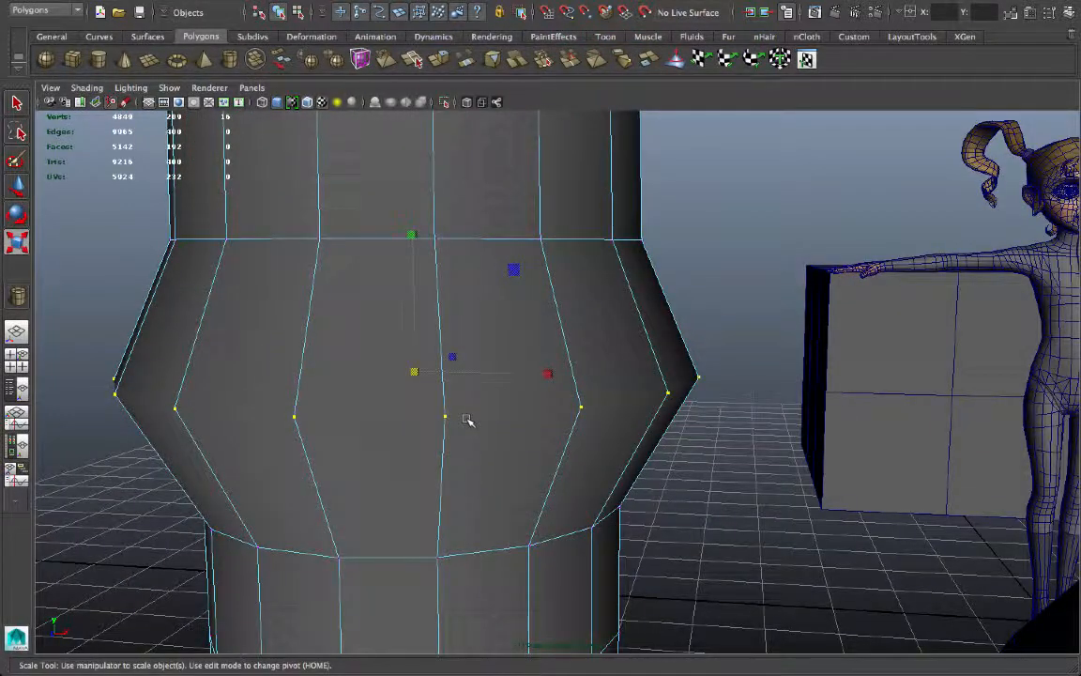
key("ctrl+z")
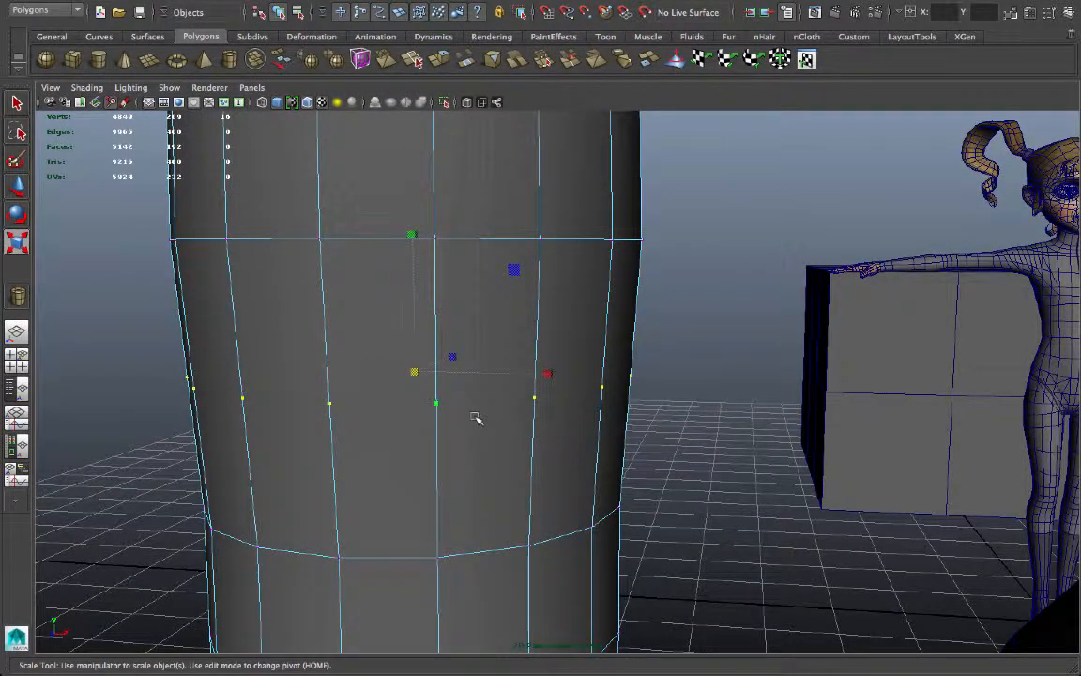
Step: Delete the leftover vertex ring from the cylinder's wall
left_click_drag(385, 380, 444, 391, "alt")
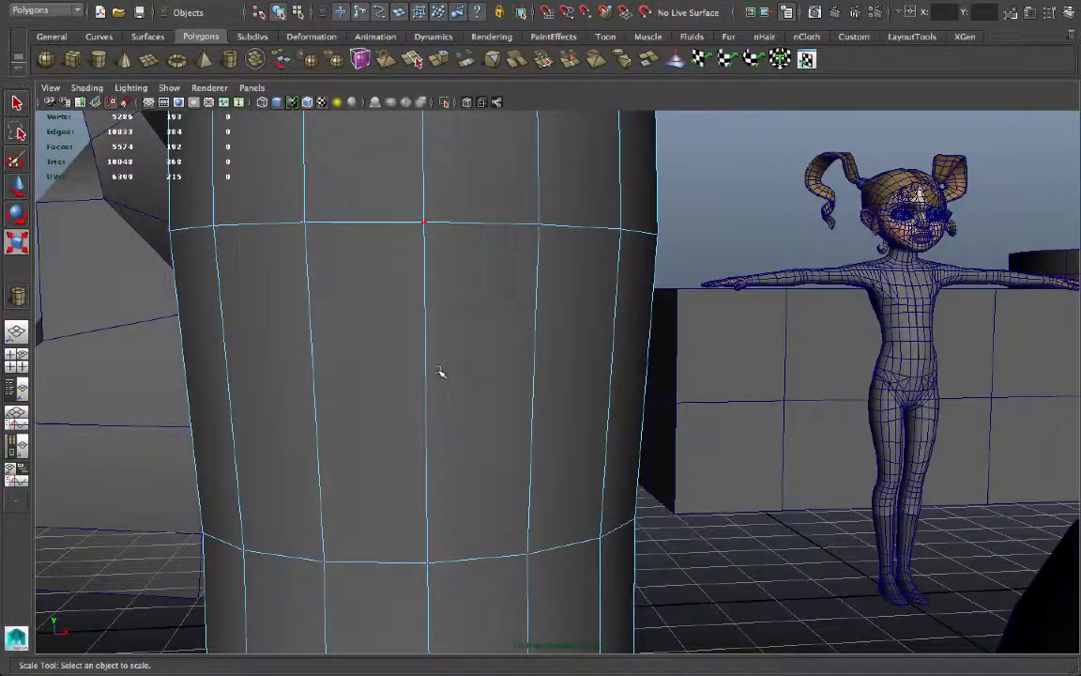
right_click(435, 372)
right_click_drag(427, 293, 380, 336, "alt")
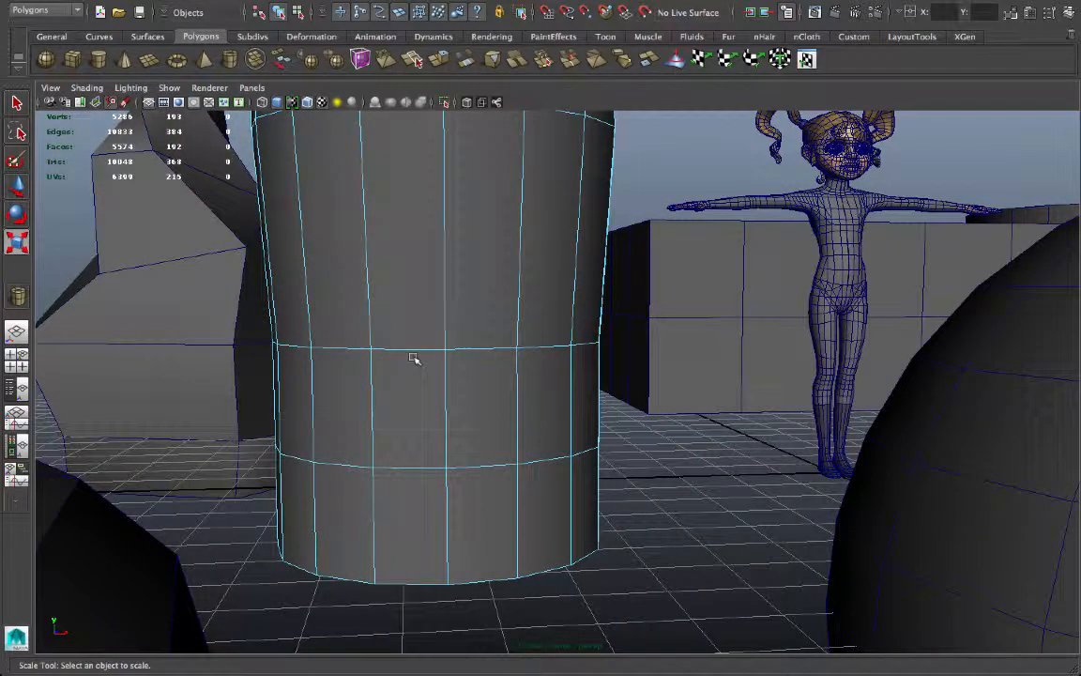
mouse_move(429, 413)
left_mouse_down("alt")
mouse_move(413, 441)
mouse_move(419, 435)
left_mouse_up("alt")
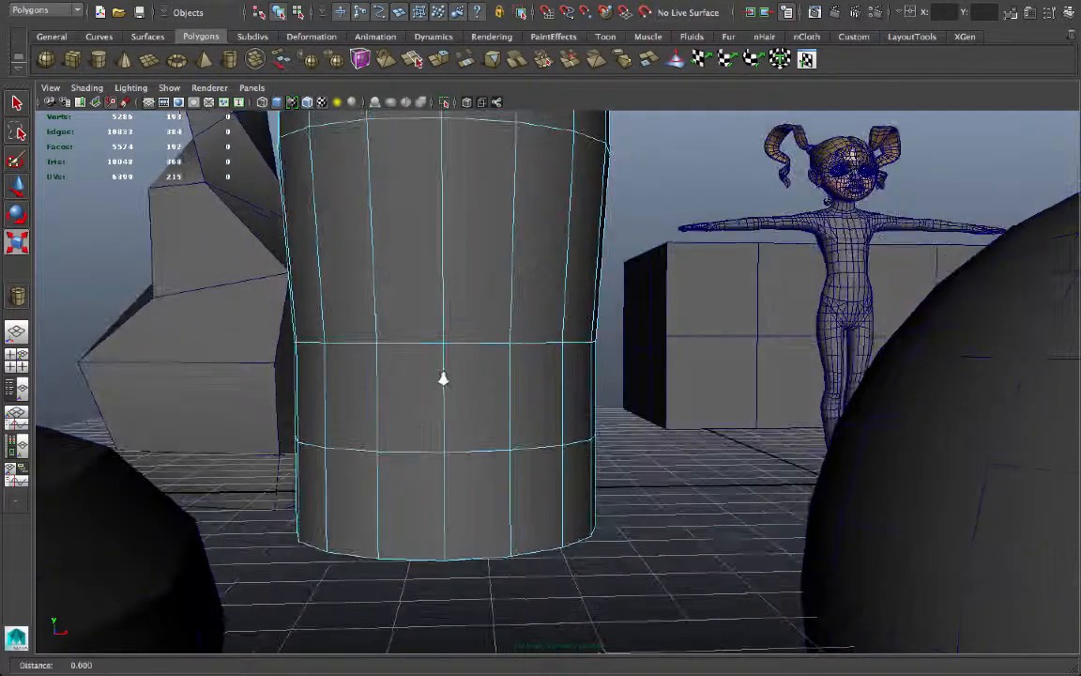
right_click_drag(442, 379, 488, 366, "alt")
Step: In edge mode, select the horizontal edge loop around the cylinder's middle and remove it with Delete Edge/Vertex
right_click_drag(432, 302, 429, 268)
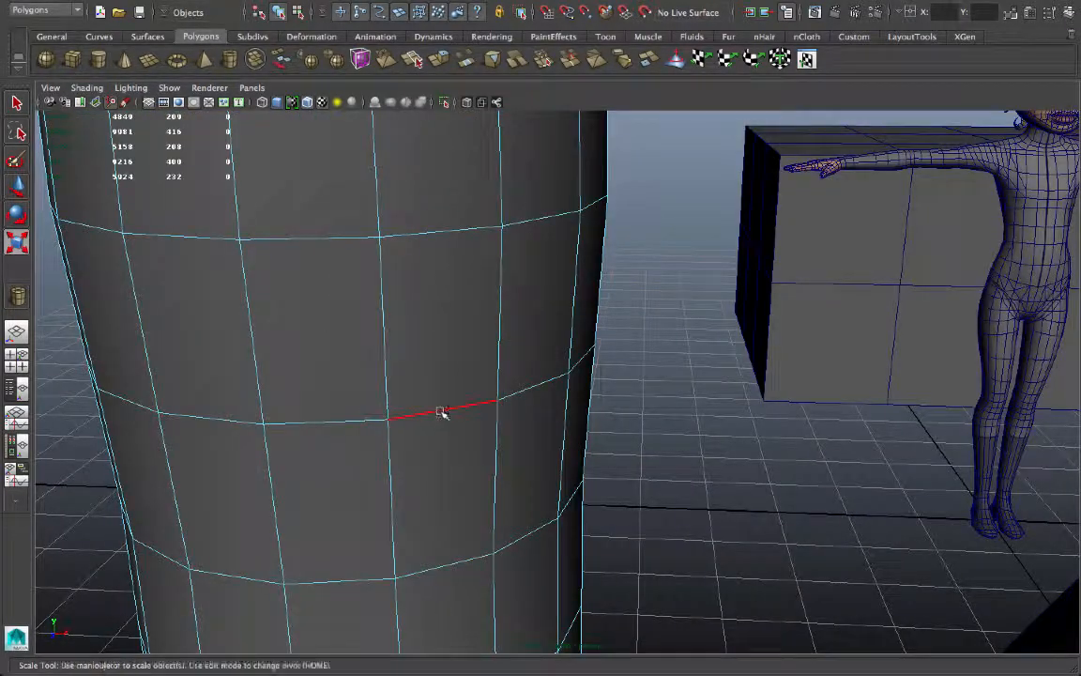
left_click_drag(446, 412, 448, 281, "alt")
left_click(495, 7)
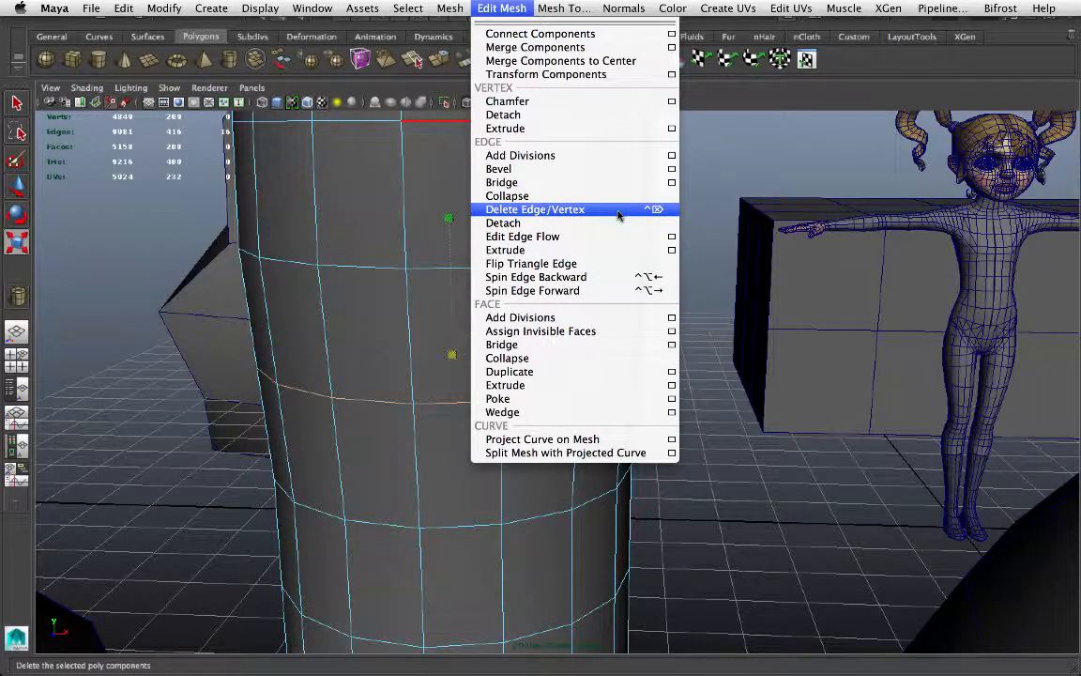
left_click(408, 341)
Step: Check the cylinder's wall in vertex mode for leftover vertices and return to object mode
right_click_drag(364, 302, 364, 410)
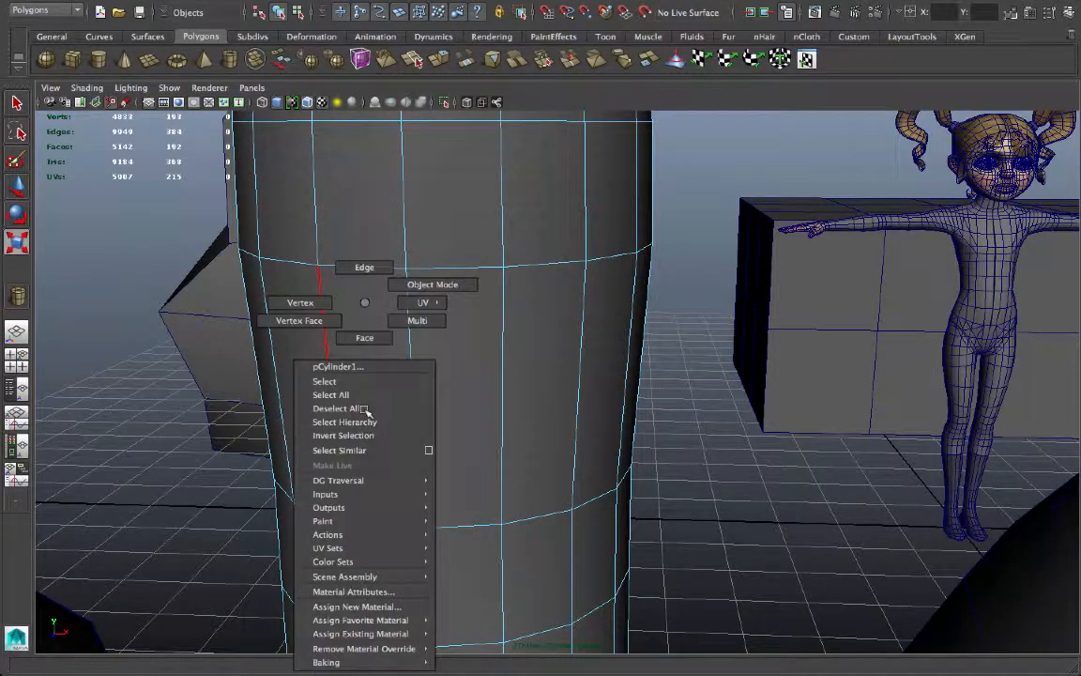
right_click_drag(294, 310, 295, 308)
left_click_drag(330, 388, 329, 360, "alt")
left_click_drag(161, 307, 769, 369)
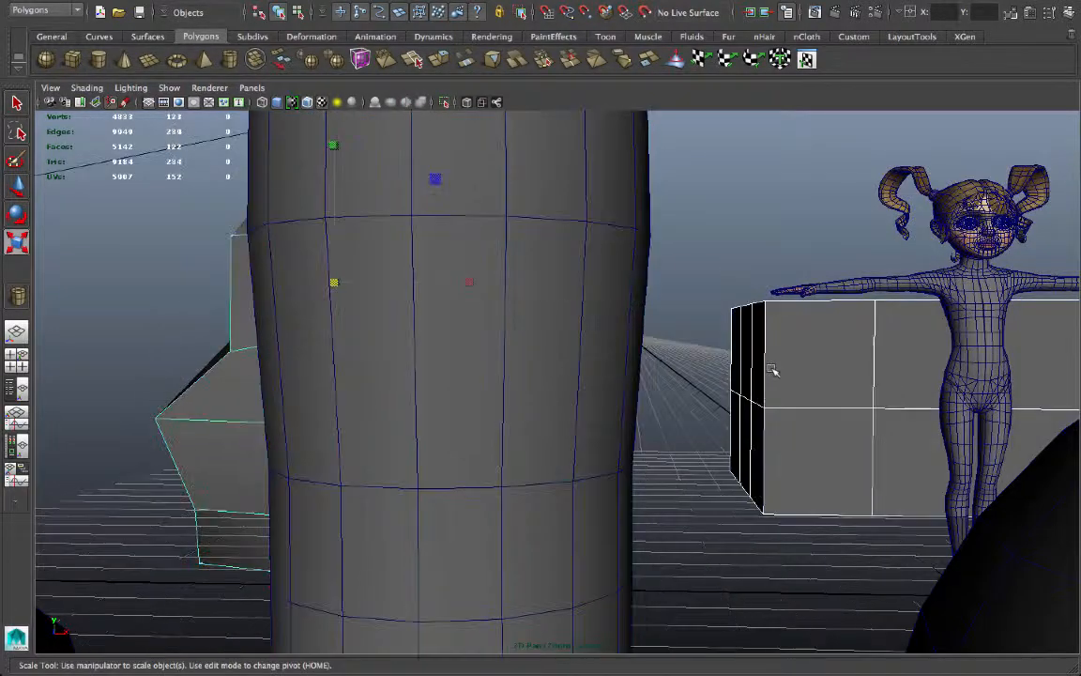
left_click(610, 394)
right_click_drag(604, 302, 539, 321)
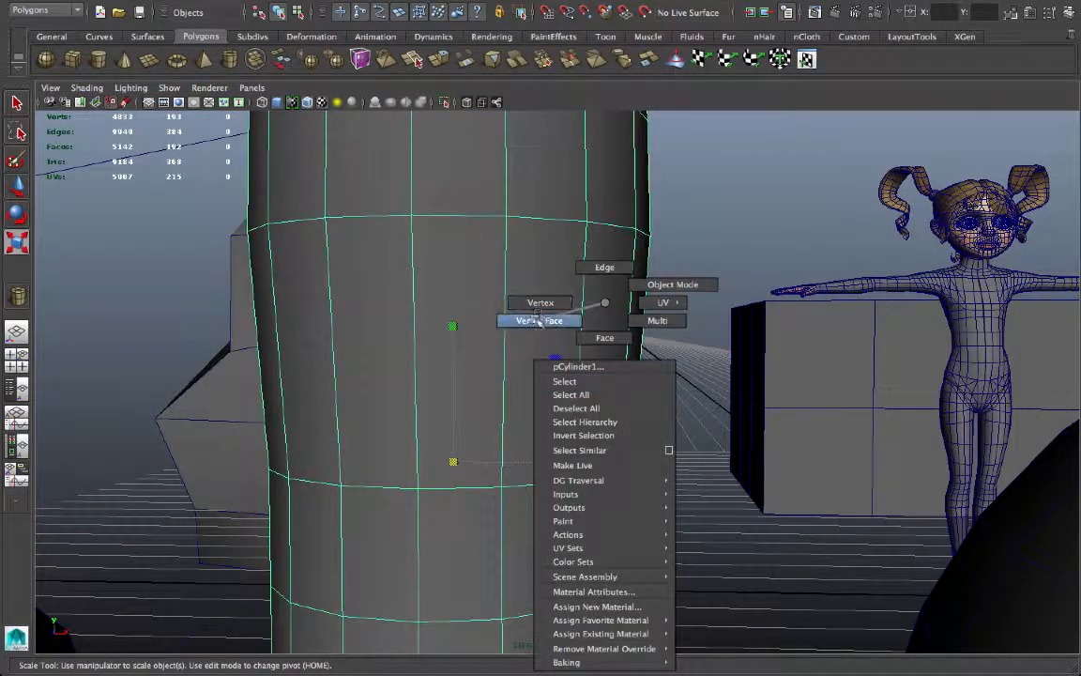
right_click_drag(589, 267, 544, 300)
left_click_drag(562, 324, 583, 334, "alt")
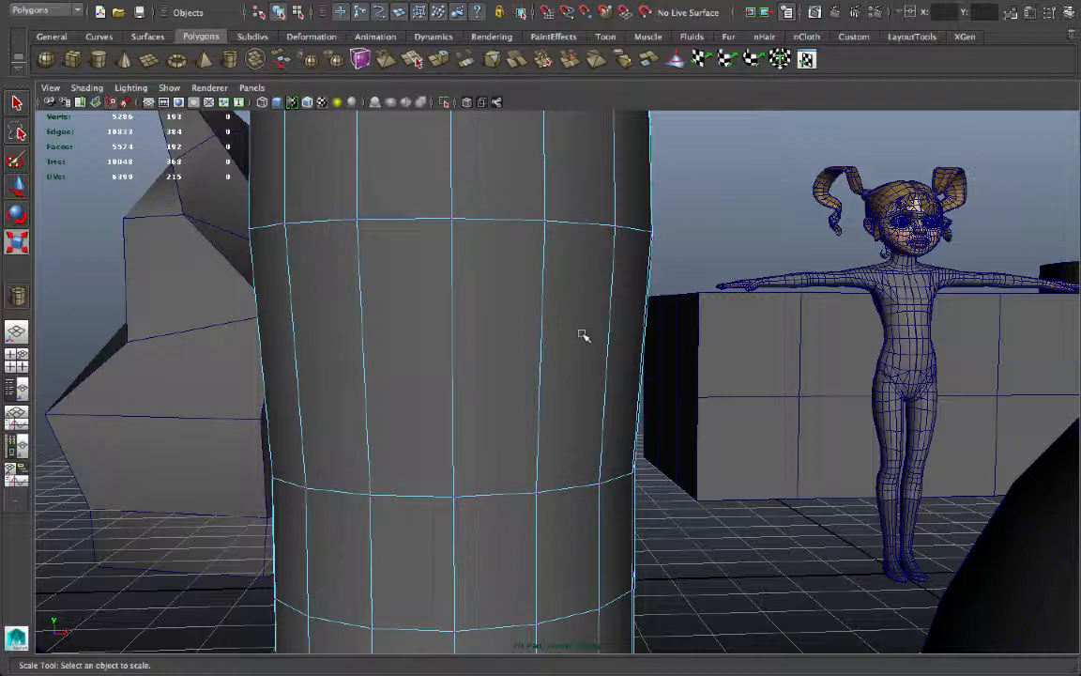
right_click_drag(470, 301, 507, 283)
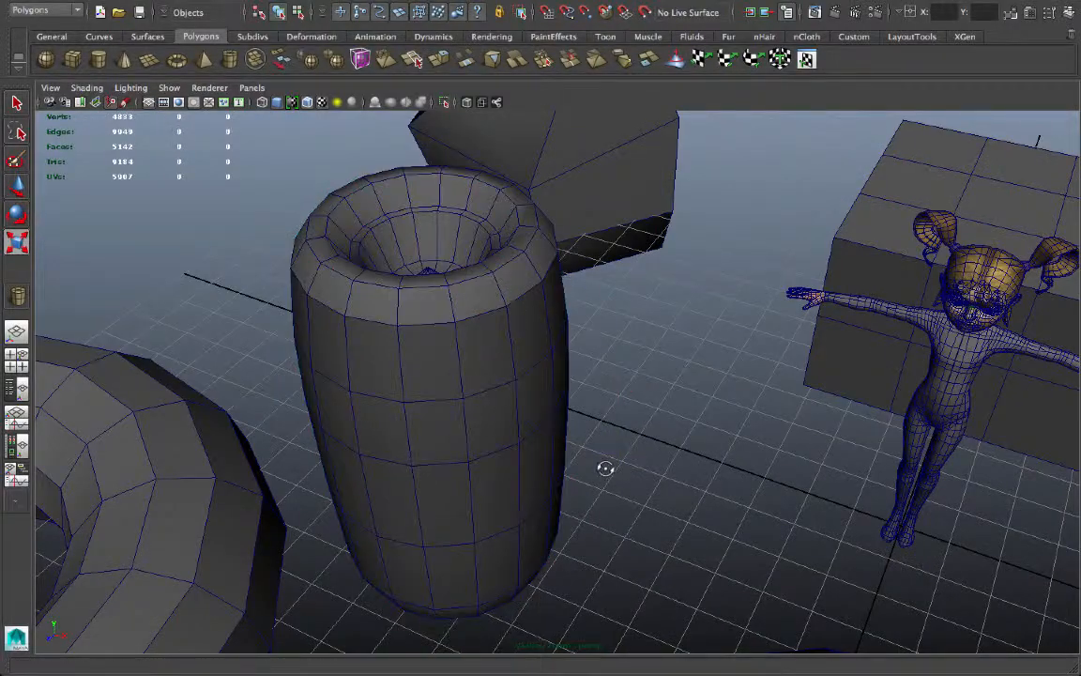
Step: Turn off Wireframe on Shaded in the viewport and return the cylinder to object mode
left_click_drag(605, 467, 591, 410, "alt")
right_click_drag(577, 303, 657, 291)
left_click_drag(619, 375, 586, 315, "alt")
right_click_drag(570, 281, 571, 316)
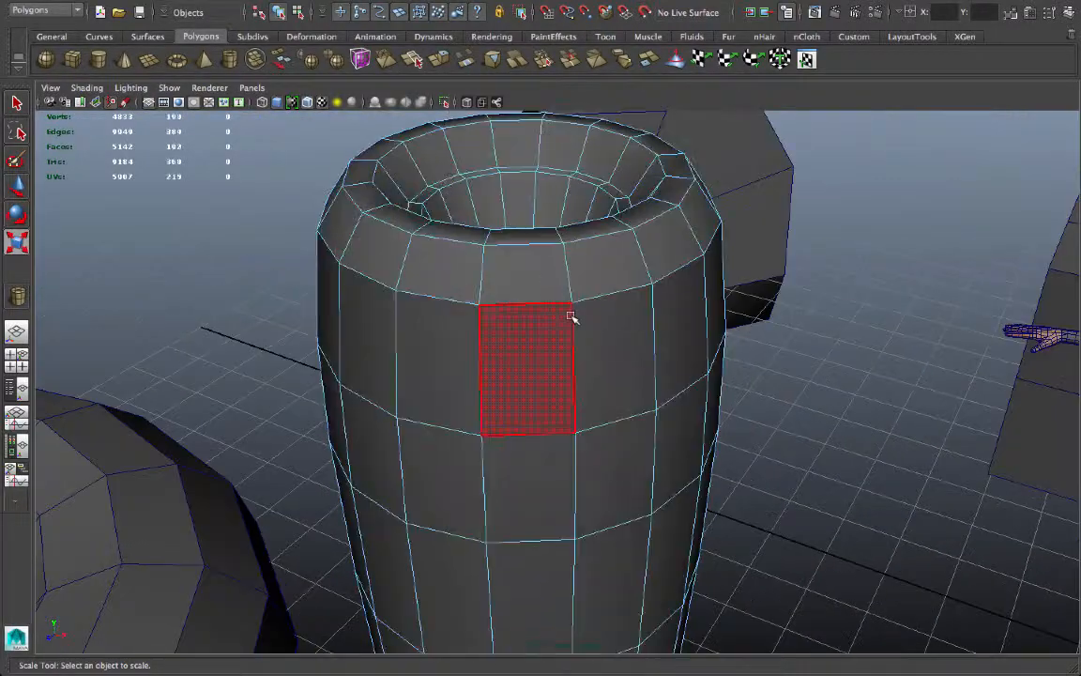
left_click(308, 106)
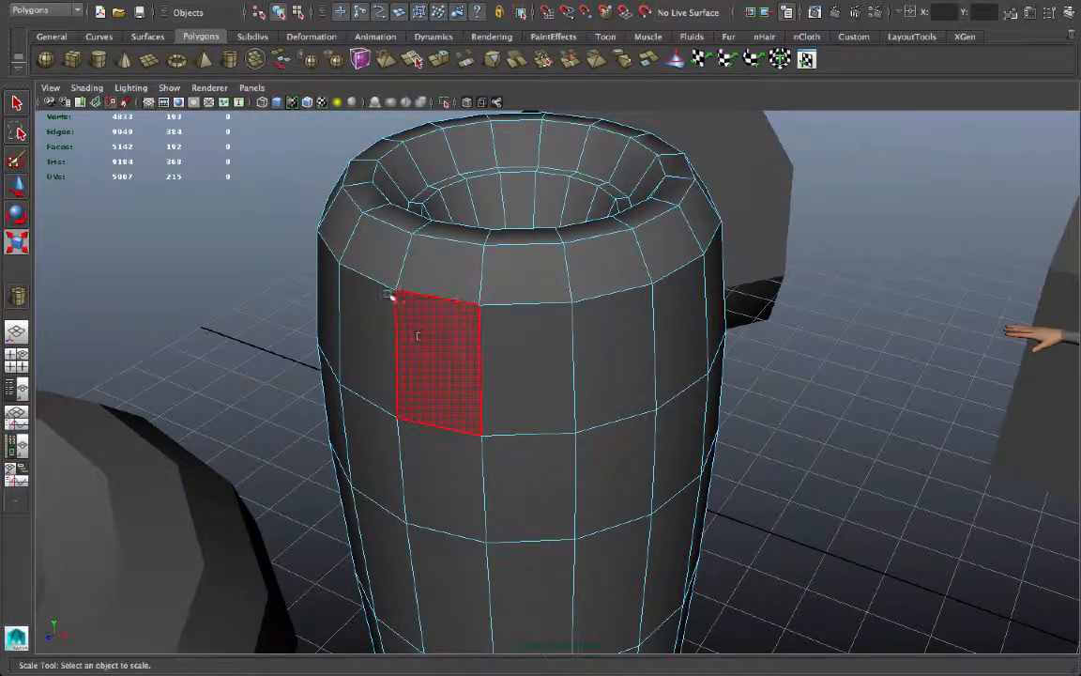
right_click_drag(503, 375, 531, 309, "alt")
right_click_drag(579, 277, 591, 284)
Step: Examine the shading of the cylinder's rim, recess and outer wall from above and from the side
left_click_drag(591, 283, 672, 395, "alt")
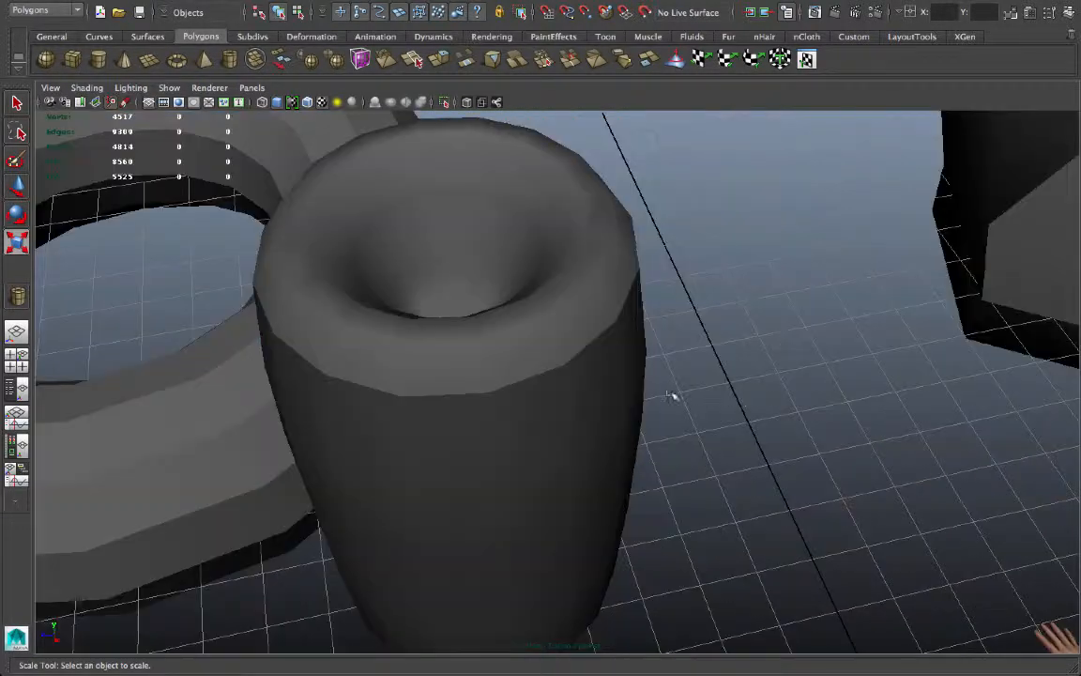
left_click_drag(411, 308, 465, 324, "alt")
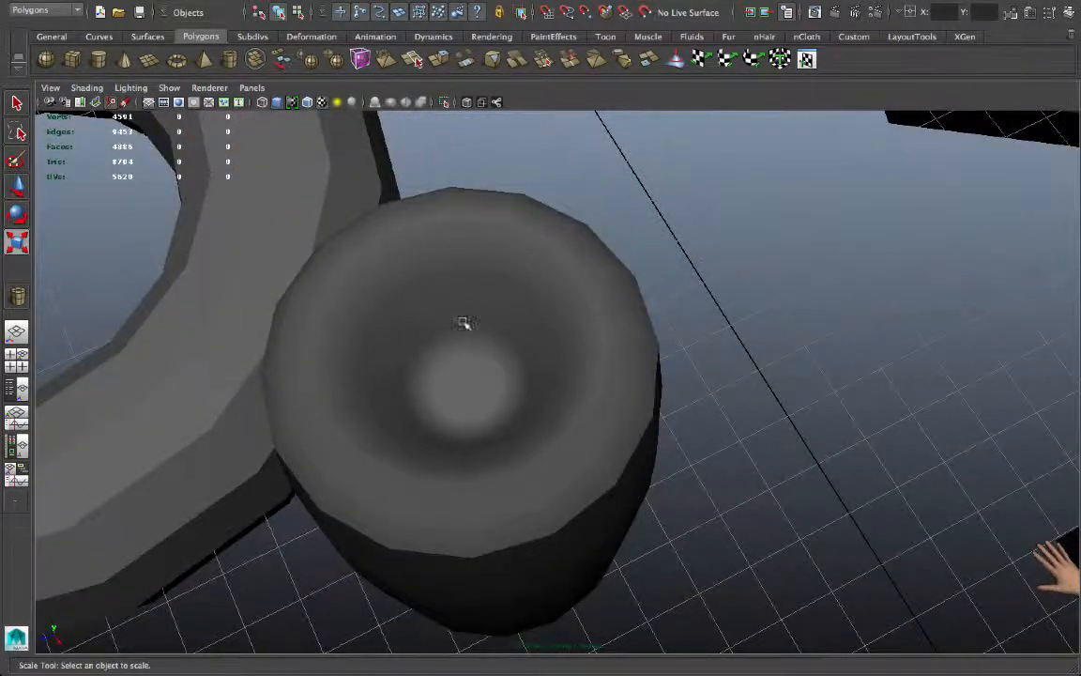
left_click_drag(473, 386, 704, 330, "alt")
middle_click_drag(704, 330, 707, 336, "alt")
left_click_drag(707, 336, 543, 393, "alt")
right_click_drag(543, 393, 689, 410, "alt")
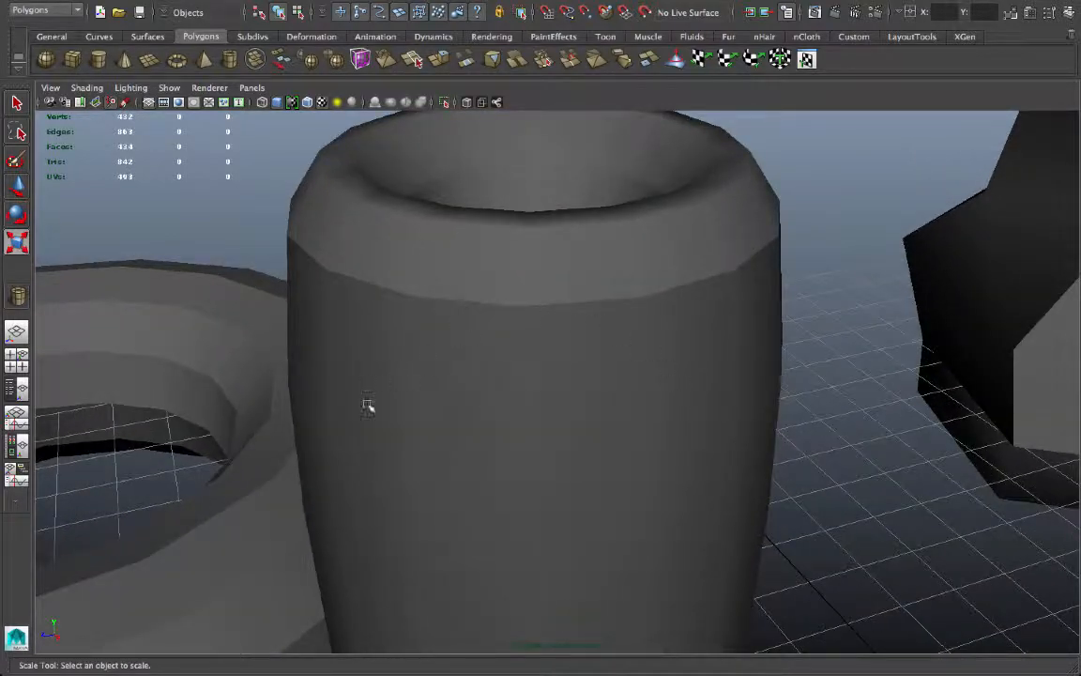
left_click_drag(750, 354, 602, 214, "alt")
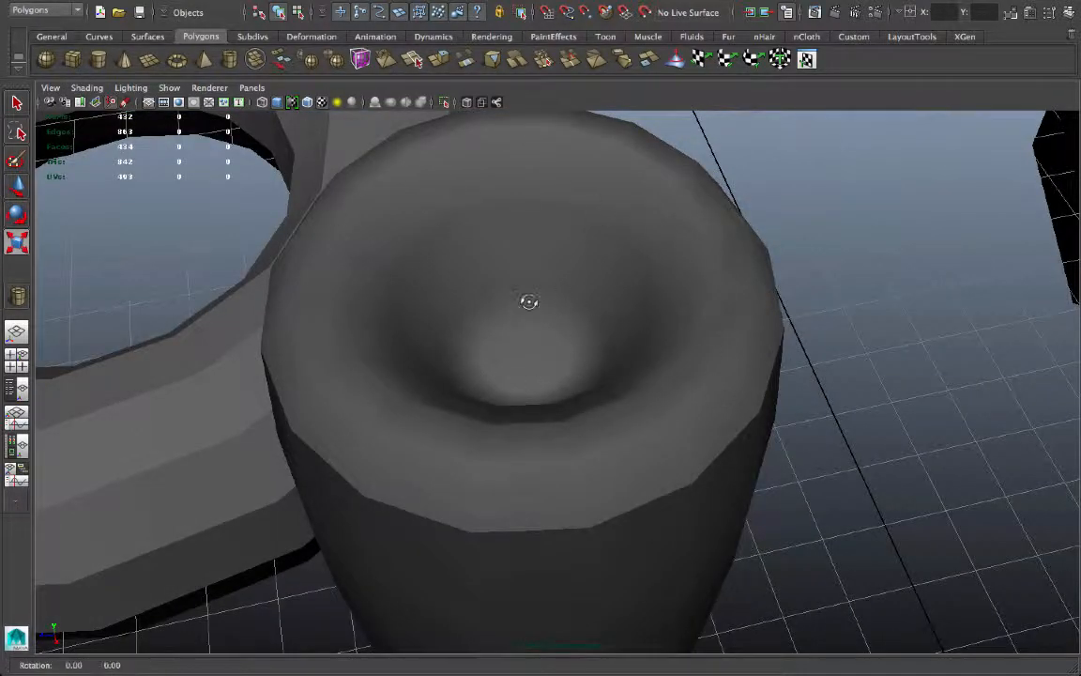
left_click_drag(528, 301, 527, 408, "alt")
Step: Select the cylinder to inspect the edges around its rim and recess, and deselect it
left_click(509, 415)
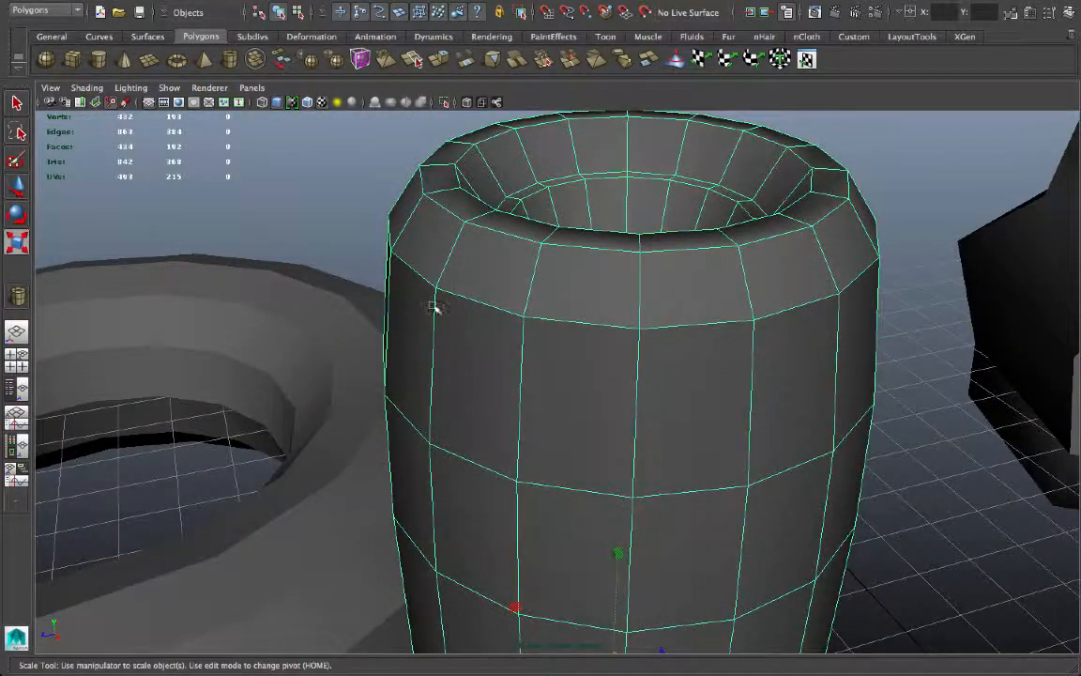
left_click_drag(569, 305, 547, 325, "alt")
middle_click_drag(547, 325, 514, 320, "alt")
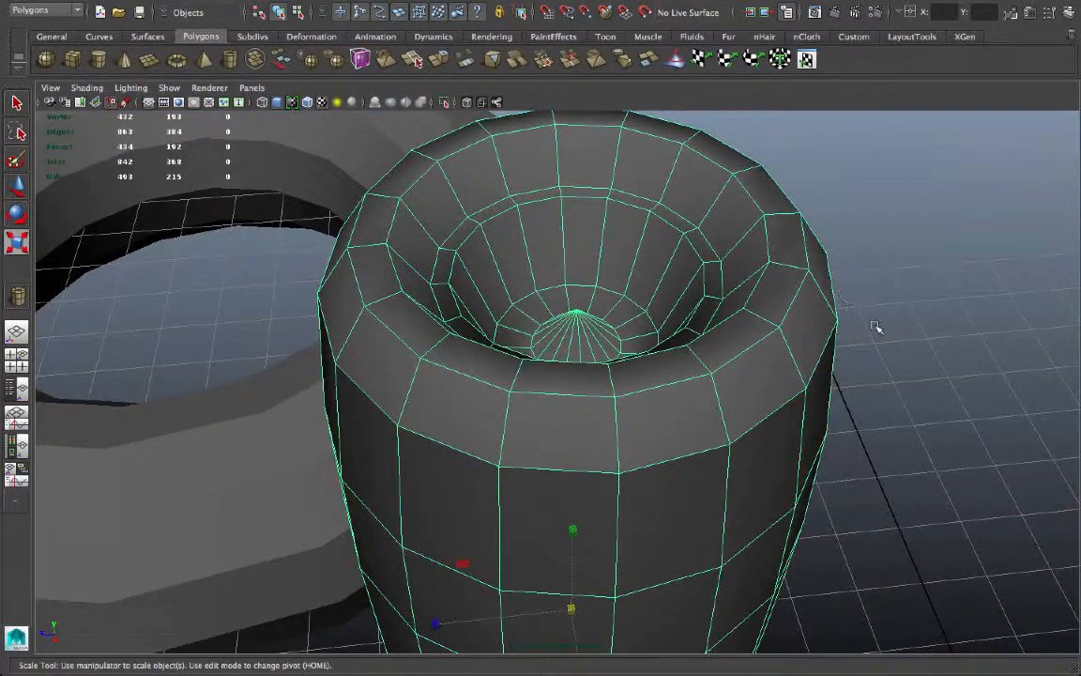
left_click(876, 327)
left_click_drag(768, 359, 724, 330, "alt")
Step: Soften the edge loop where the cylinder's rim meets its outer wall and return to object mode
left_click(699, 311)
right_click_drag(723, 331, 711, 357)
left_click(710, 353)
right_click(710, 353)
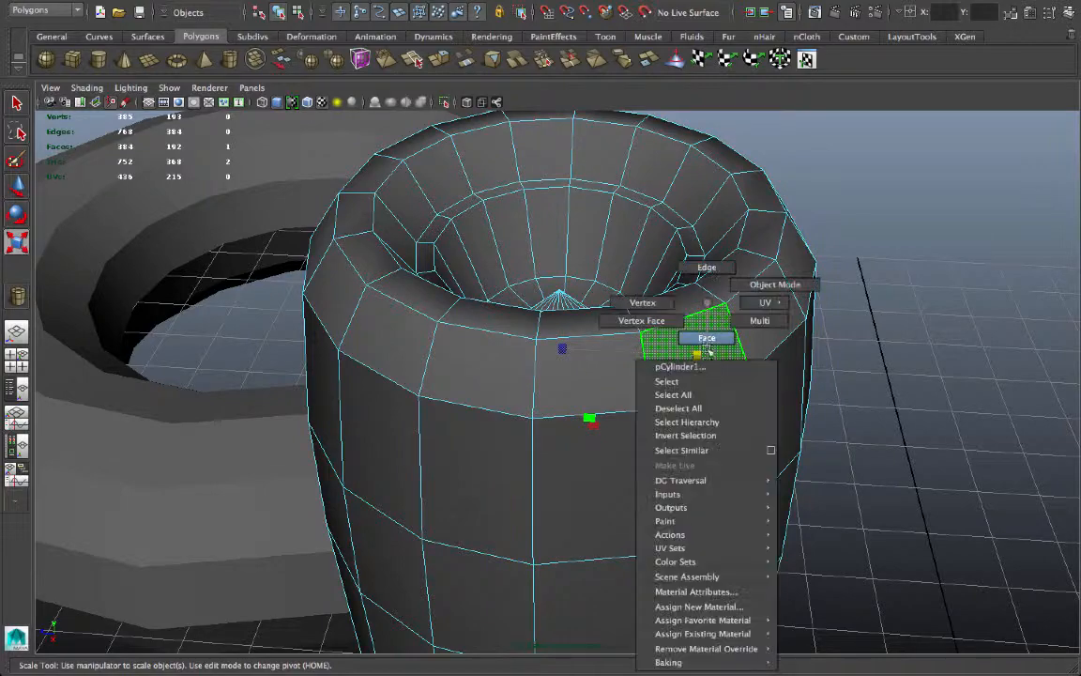
left_click(706, 269)
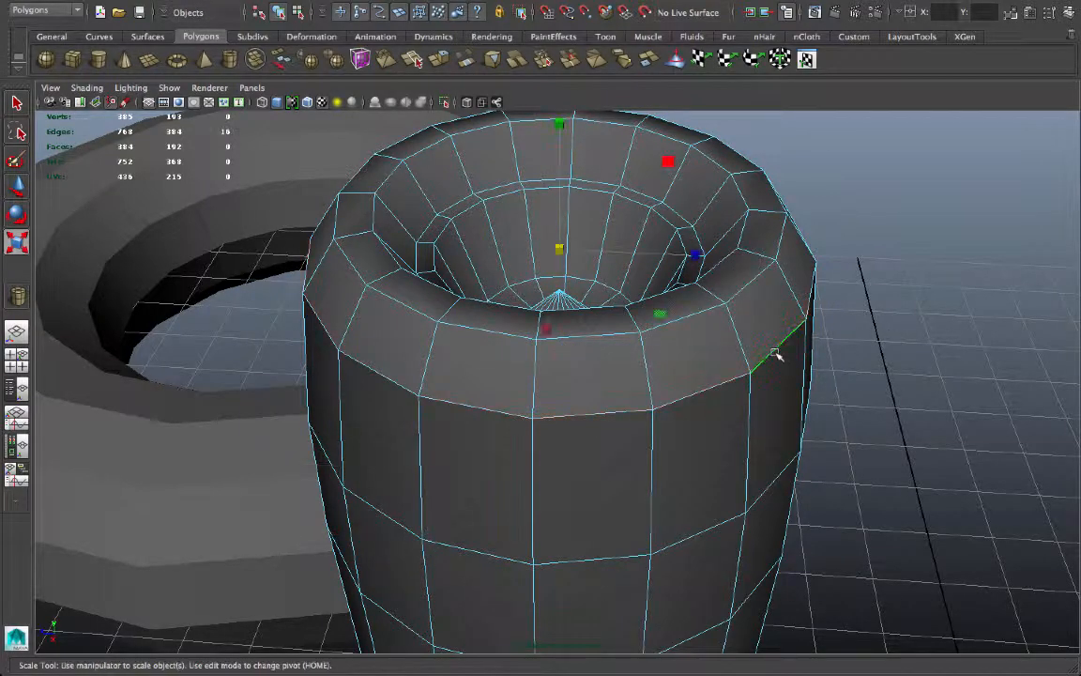
left_click_drag(775, 354, 639, 403, "alt")
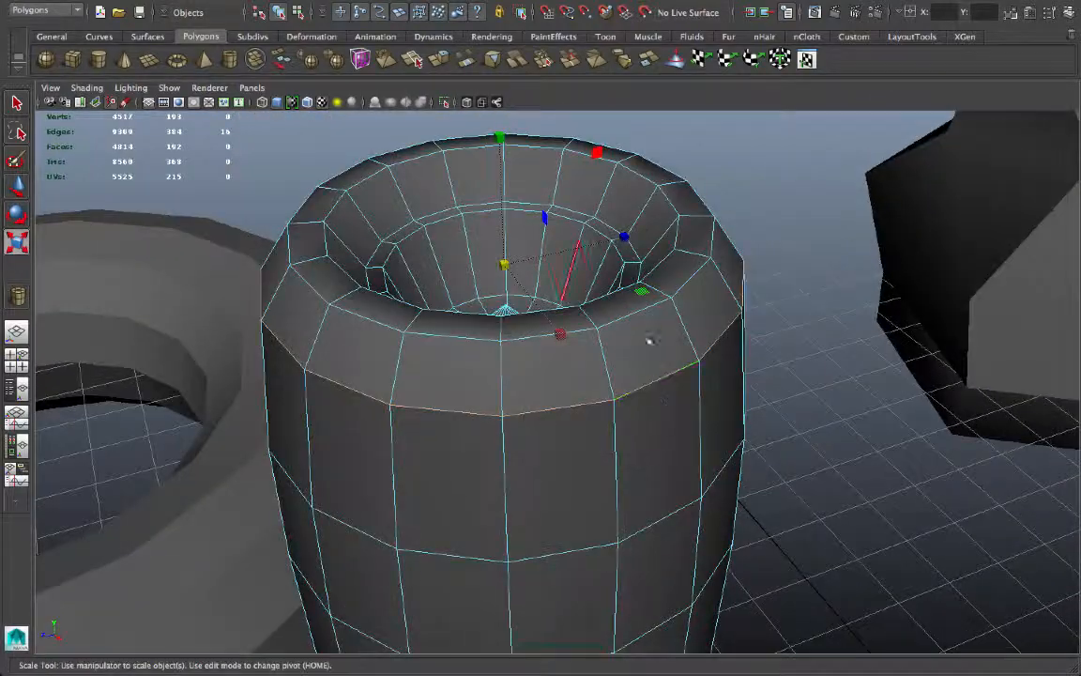
mouse_move(555, 5)
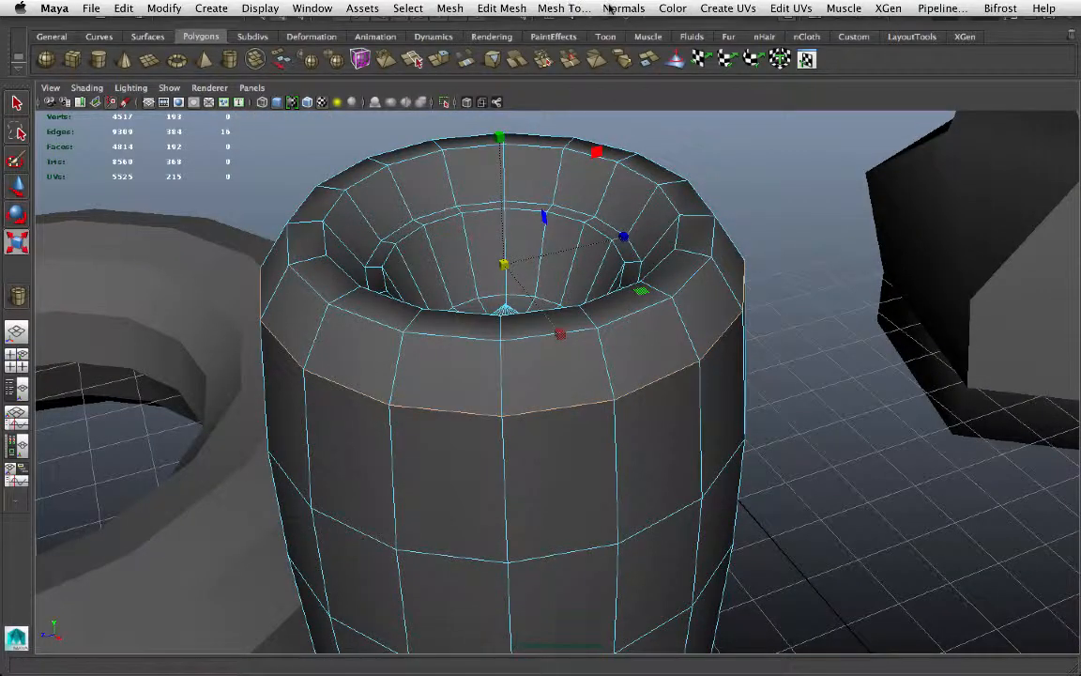
left_click(614, 8)
left_click(634, 169)
right_click_drag(680, 309, 755, 274)
Step: Harden the edge loop around the outer lip of the cylinder's recess and deselect the cylinder
left_click_drag(741, 301, 515, 328, "alt")
left_click(495, 284)
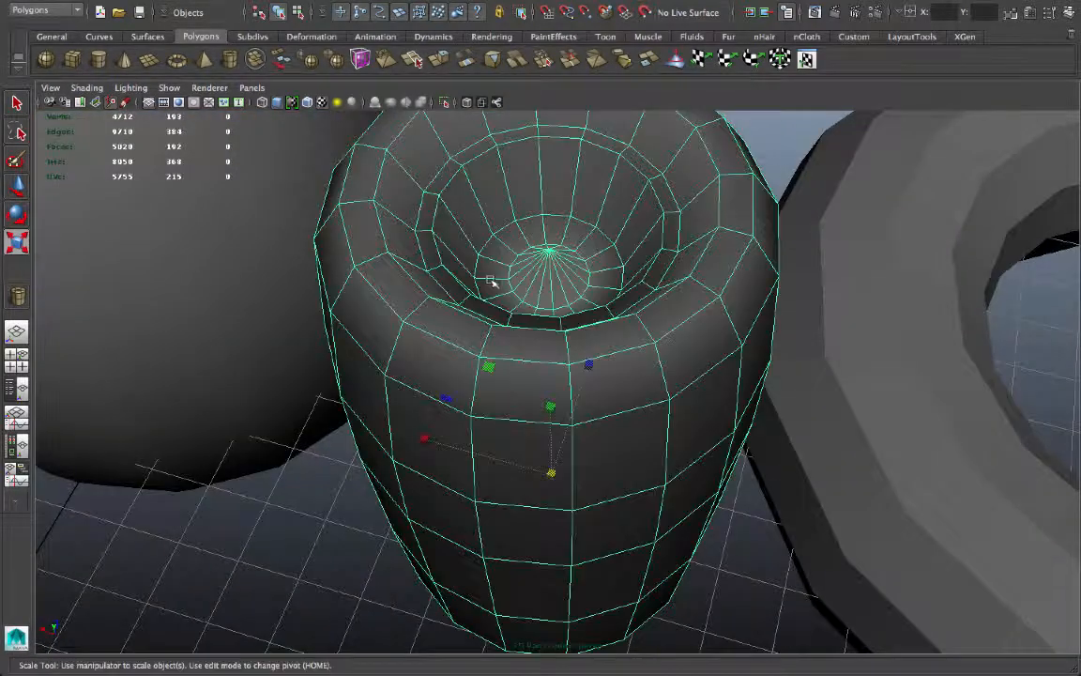
scroll(493, 284, "up", 2)
left_click_drag(490, 286, 478, 310, "alt")
right_click(414, 204)
left_click(434, 185)
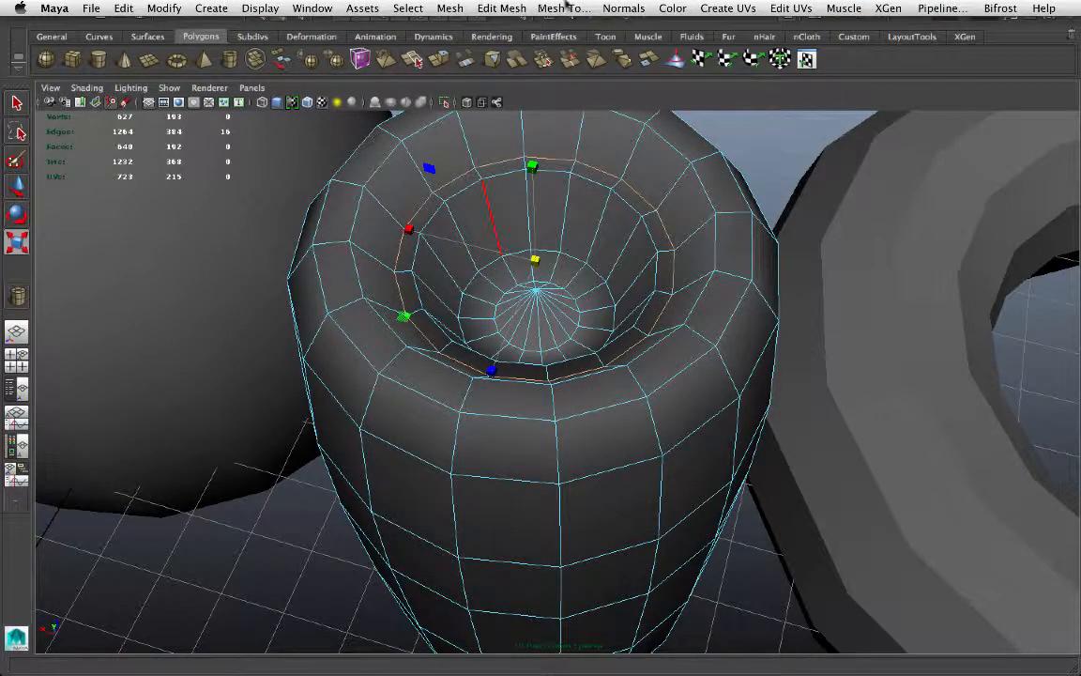
left_click(624, 8)
left_click(643, 170)
left_click(707, 140)
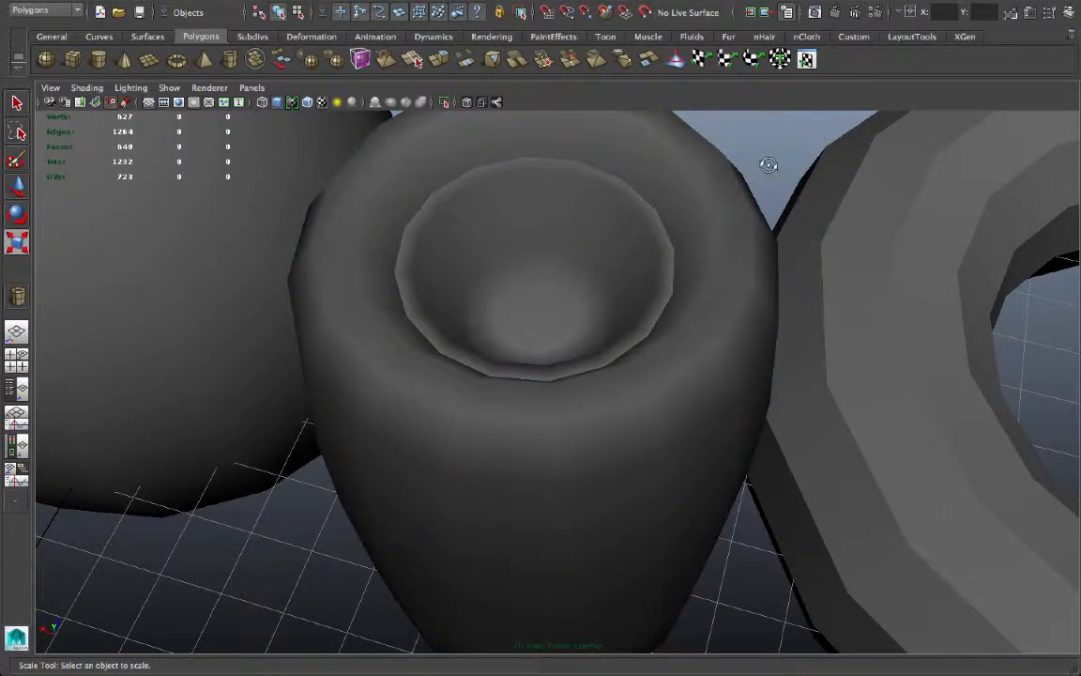
Step: Harden the two edge loops at the recess's inner lip and around its floor
left_click_drag(768, 165, 333, 292, "alt")
left_click_drag(417, 285, 679, 249, "alt")
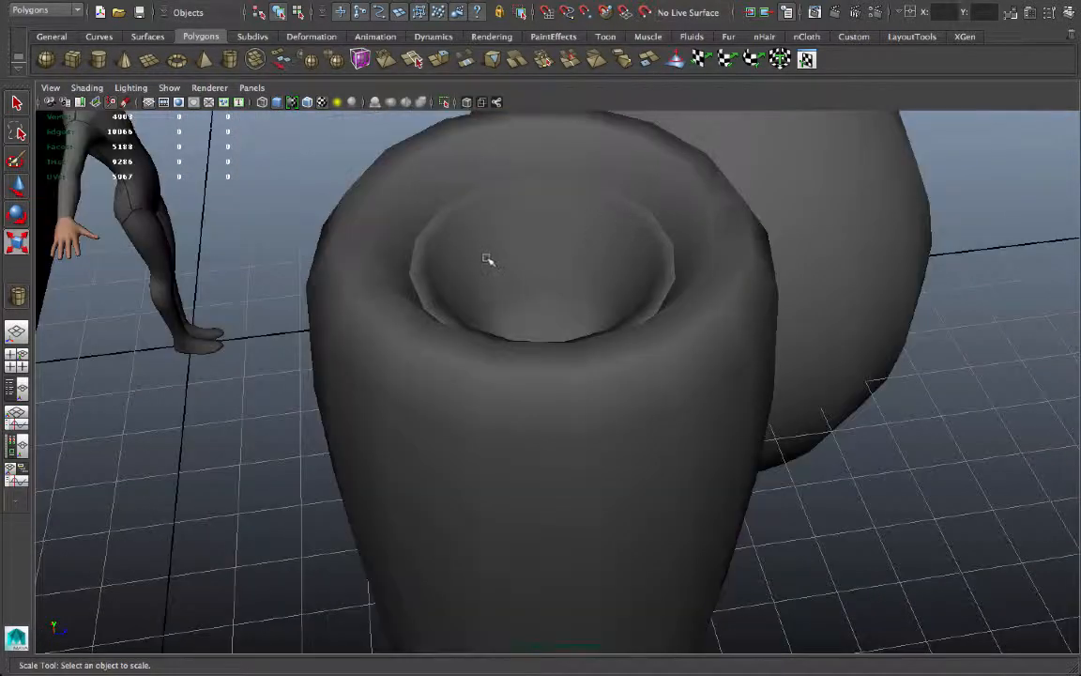
middle_click_drag(487, 259, 477, 328, "alt")
scroll(478, 329, "up", 3)
left_click(425, 302)
right_click_drag(388, 277, 392, 243)
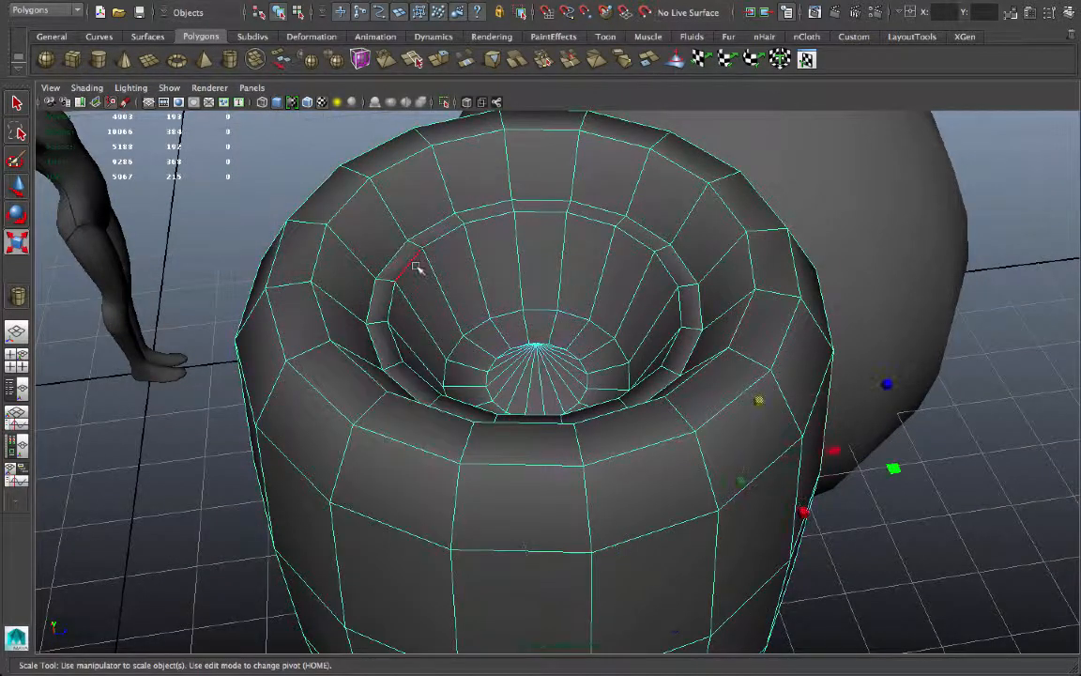
left_click_drag(414, 270, 526, 357, "alt")
left_click(616, 8)
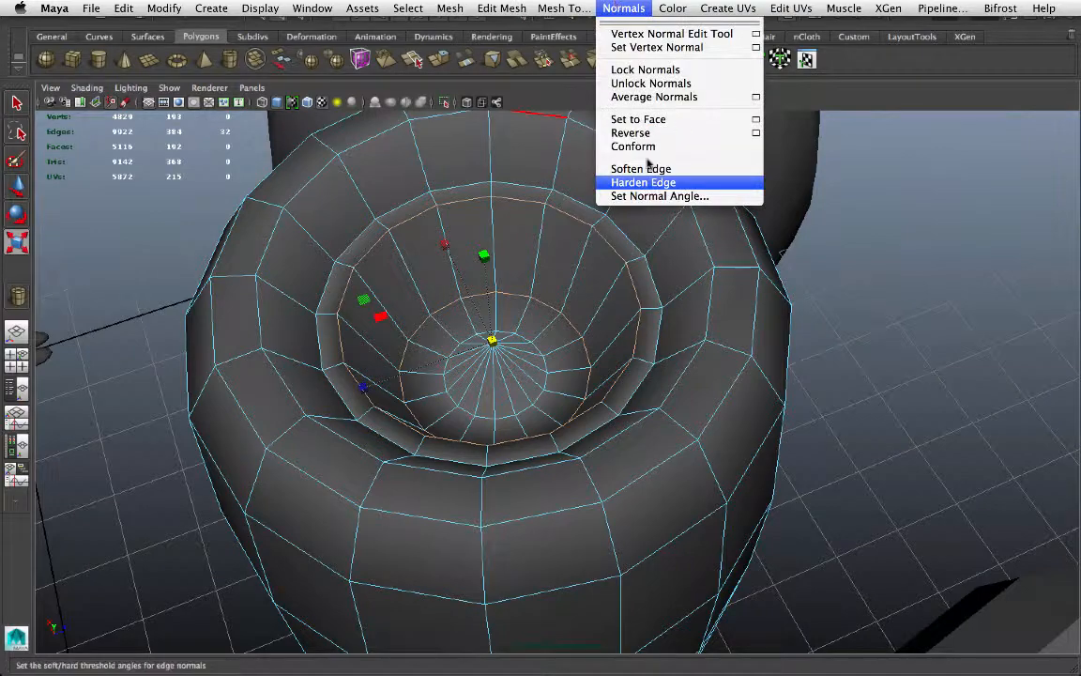
left_click(642, 168)
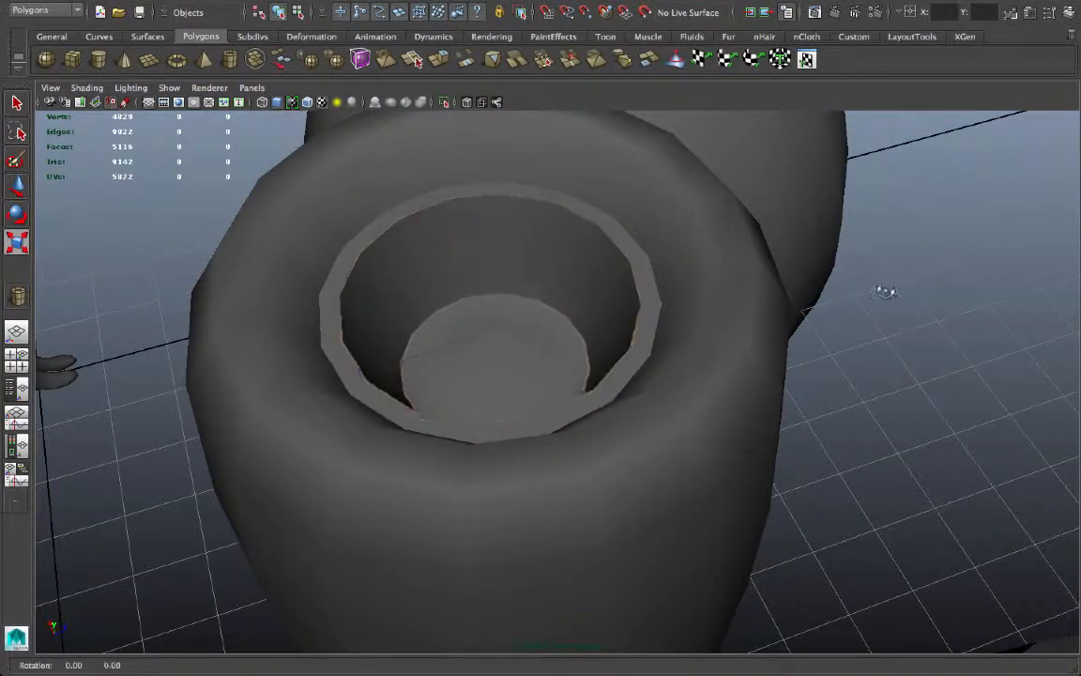
Step: Harden the small edge loop around the centre of the cylinder's recess floor
left_click_drag(885, 292, 606, 298, "alt")
left_click(610, 301)
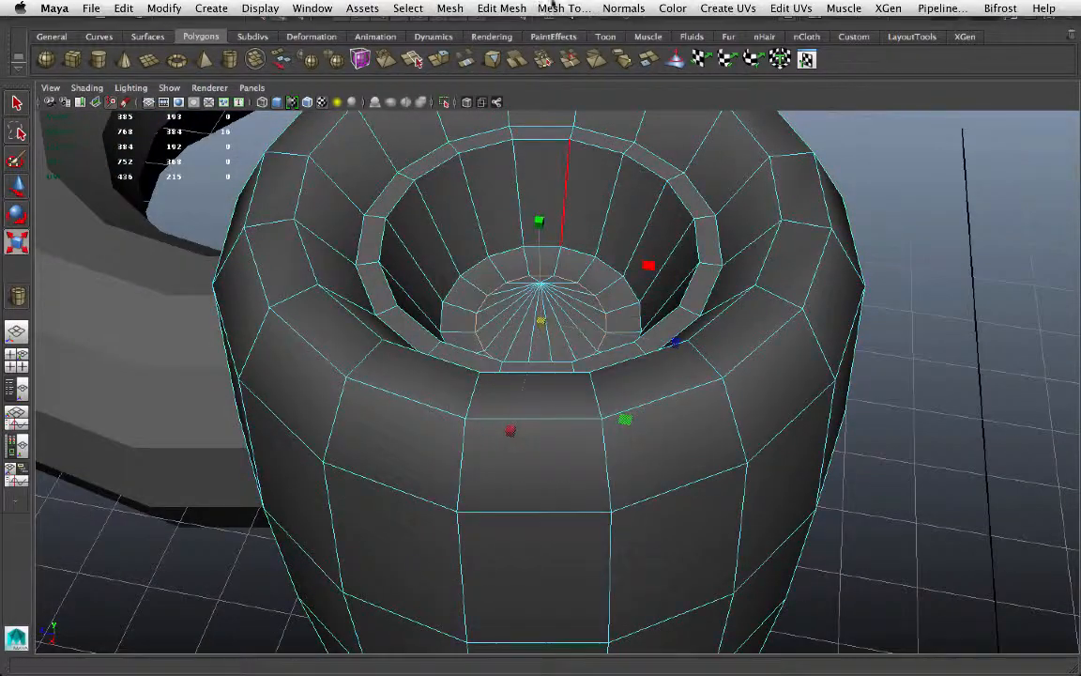
left_click(611, 6)
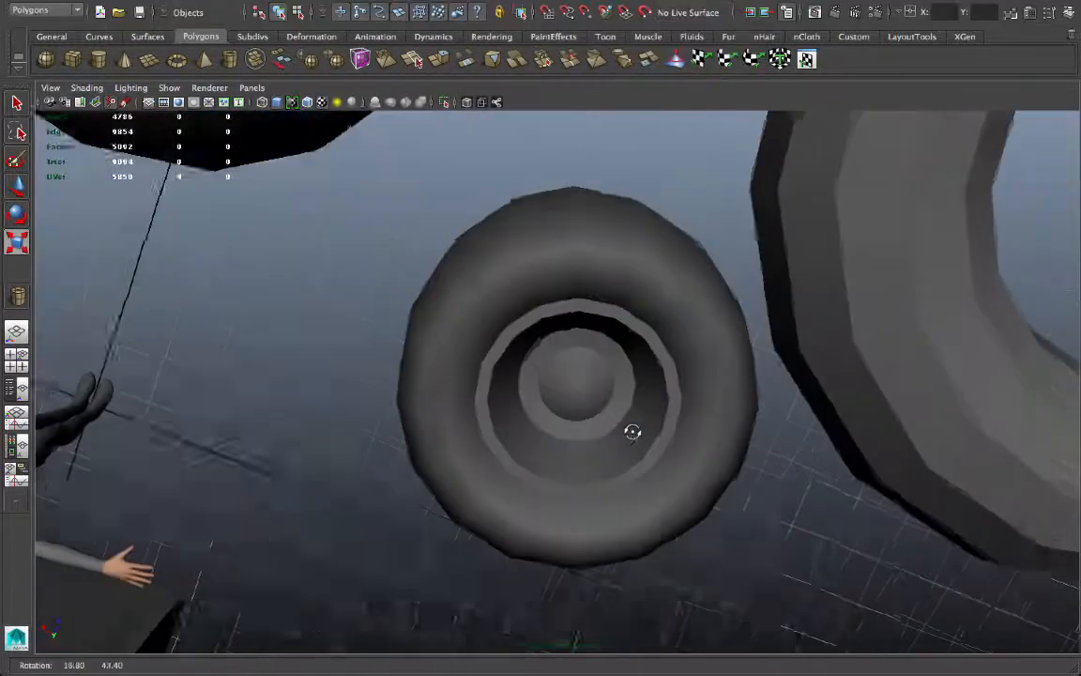
mouse_move(633, 430)
left_mouse_down("alt")
mouse_move(608, 483)
mouse_move(798, 452)
mouse_move(481, 415)
mouse_move(726, 393)
mouse_move(572, 392)
mouse_move(799, 413)
mouse_move(567, 417)
mouse_move(504, 329)
mouse_move(454, 340)
mouse_move(444, 205)
mouse_move(444, 254)
mouse_move(425, 275)
mouse_move(478, 375)
mouse_move(463, 399)
mouse_move(310, 334)
left_mouse_up("alt")
left_click(497, 372)
left_click(309, 334)
Step: Soften all edges of the torus and return it to object mode
left_click_drag(402, 371, 448, 386, "alt")
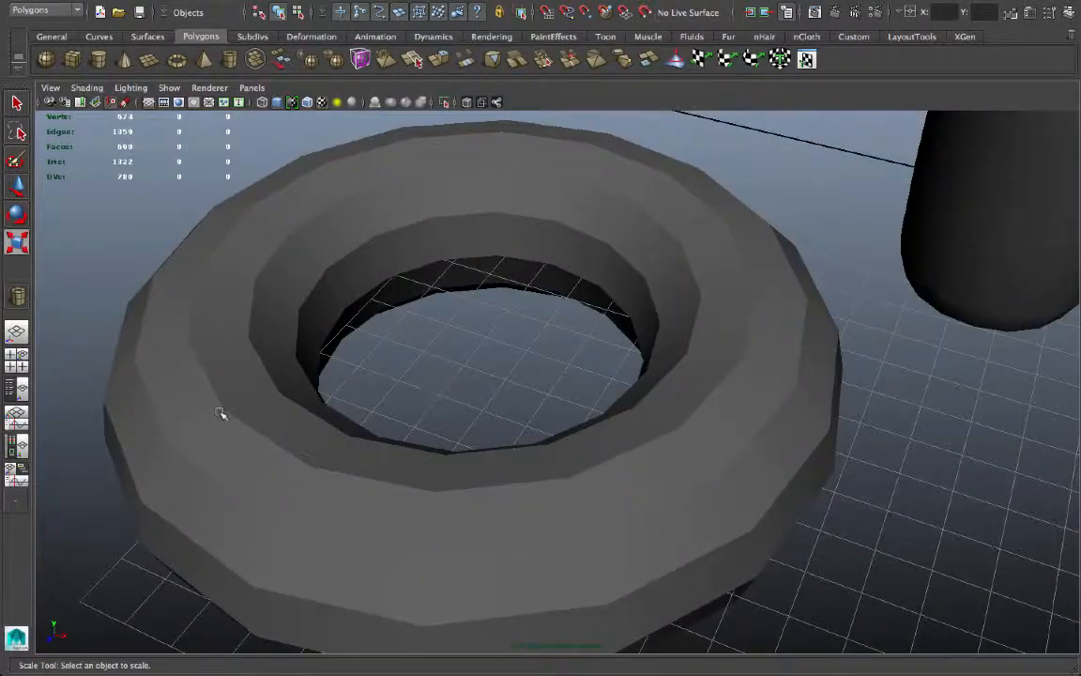
left_click(221, 414)
right_click(214, 303)
right_click_drag(213, 276, 215, 269)
scroll(352, 291, "down", 5)
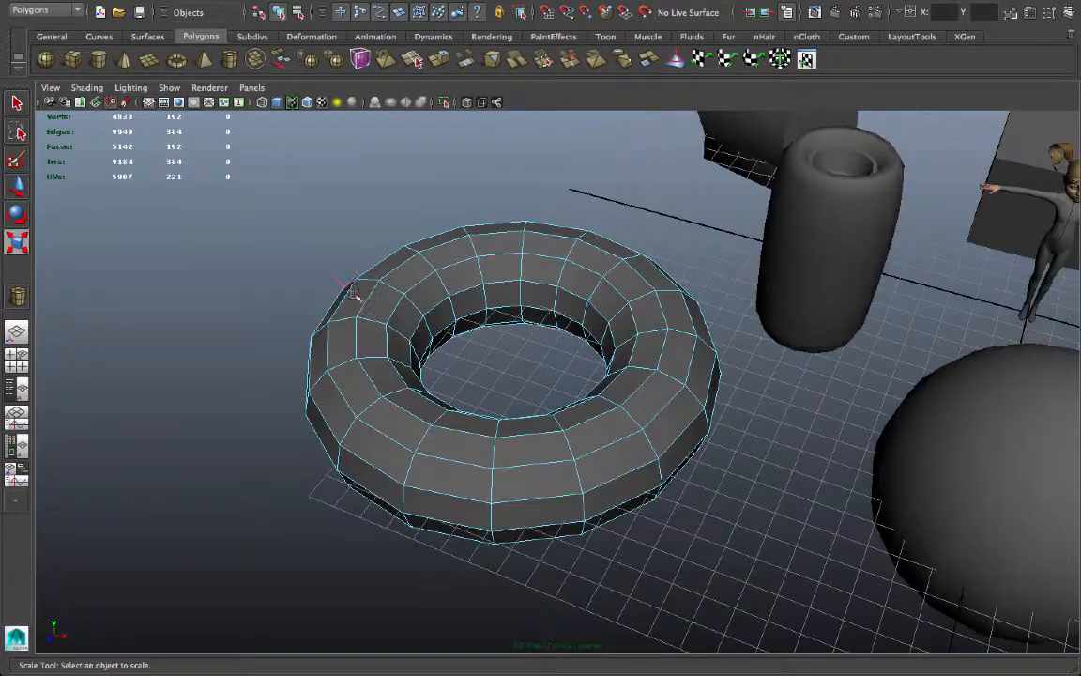
left_click_drag(823, 528, 821, 531)
scroll(917, 555, "up", 3)
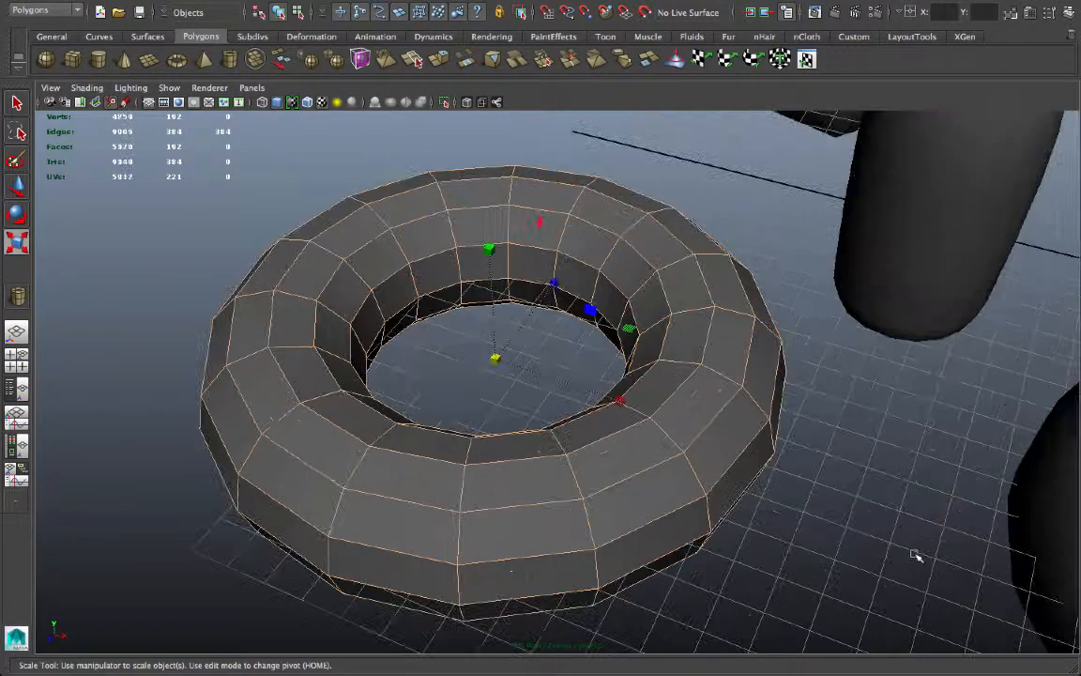
left_click(623, 8)
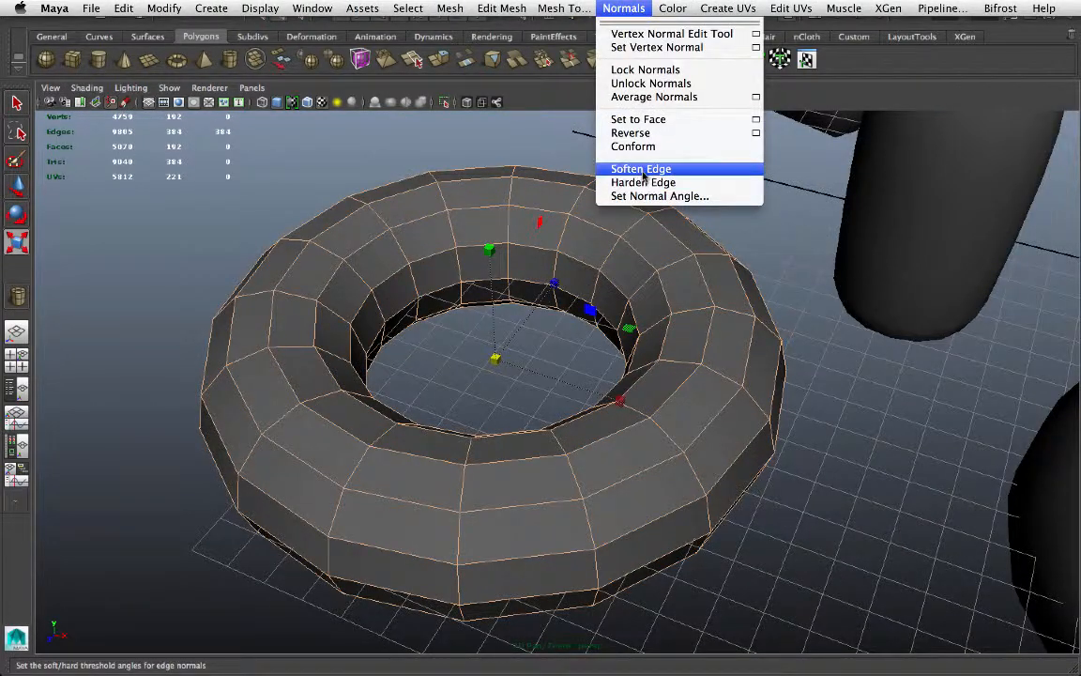
left_click(643, 169)
right_click_drag(631, 355, 741, 256)
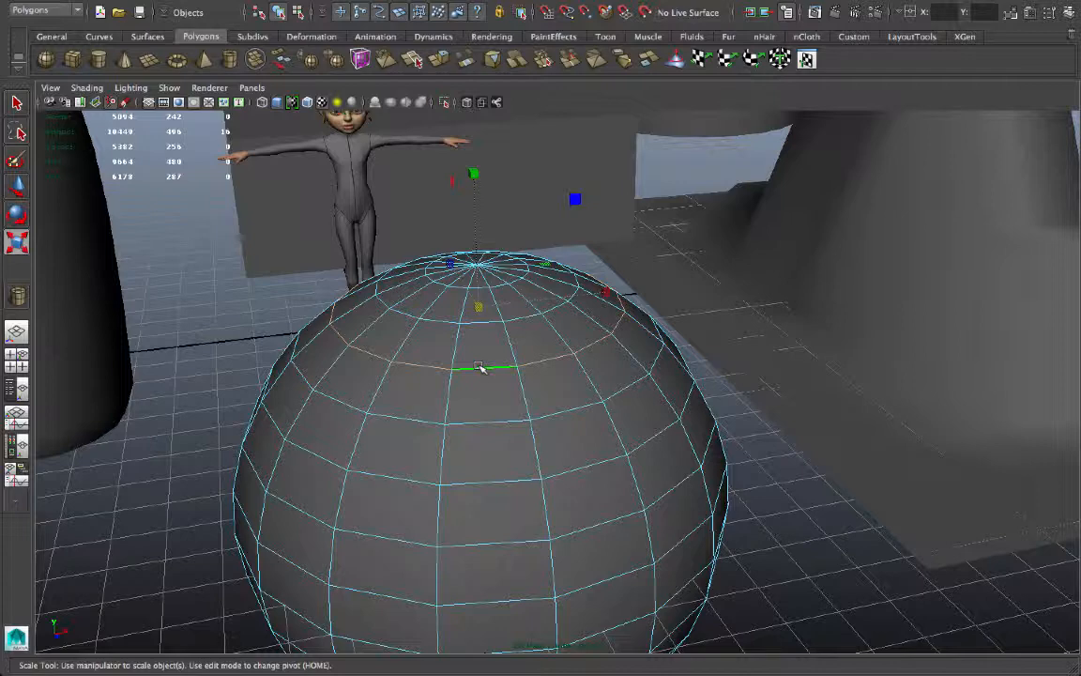
Step: Delete the selected edge loop near the sphere's top and reshape its upper loops into stepped tiers with a sunken top
key("Delete")
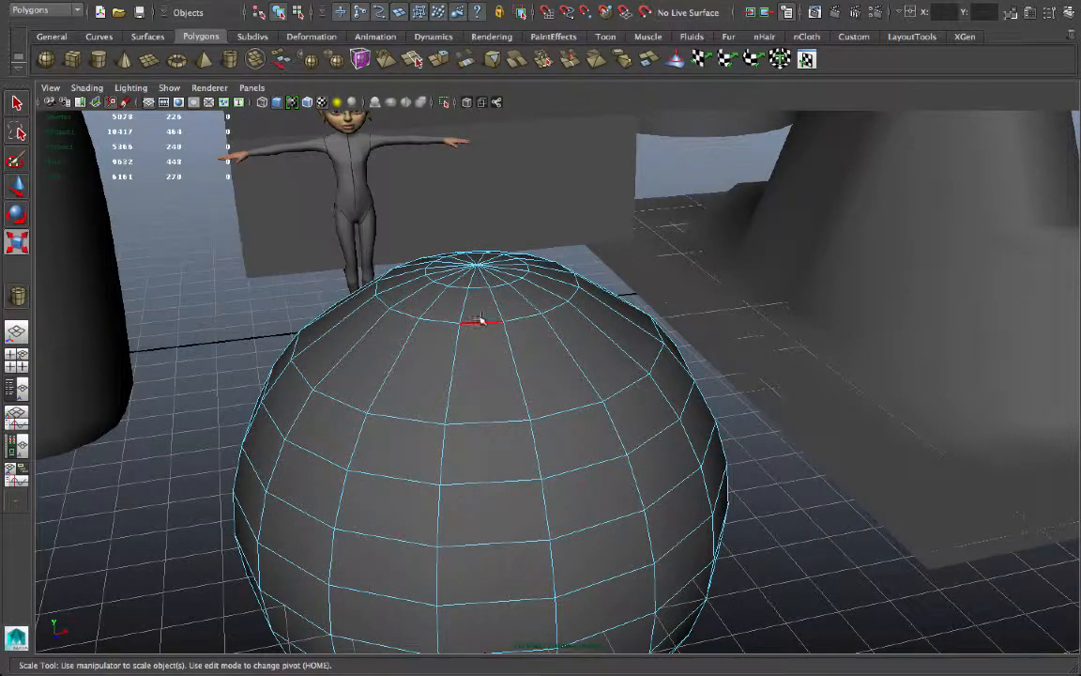
left_click_drag(477, 322, 476, 304, "alt")
middle_click_drag(476, 304, 485, 384, "alt")
double_click(490, 344)
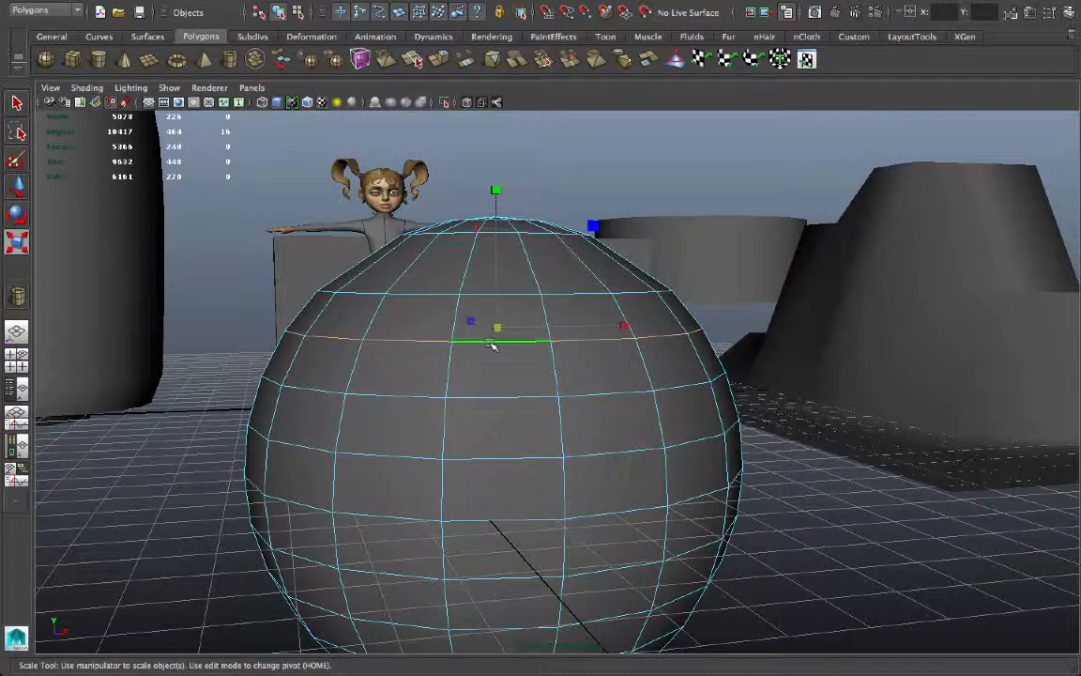
mouse_move(498, 333)
left_mouse_down()
mouse_move(475, 343)
mouse_move(473, 381)
mouse_move(486, 340)
left_mouse_up()
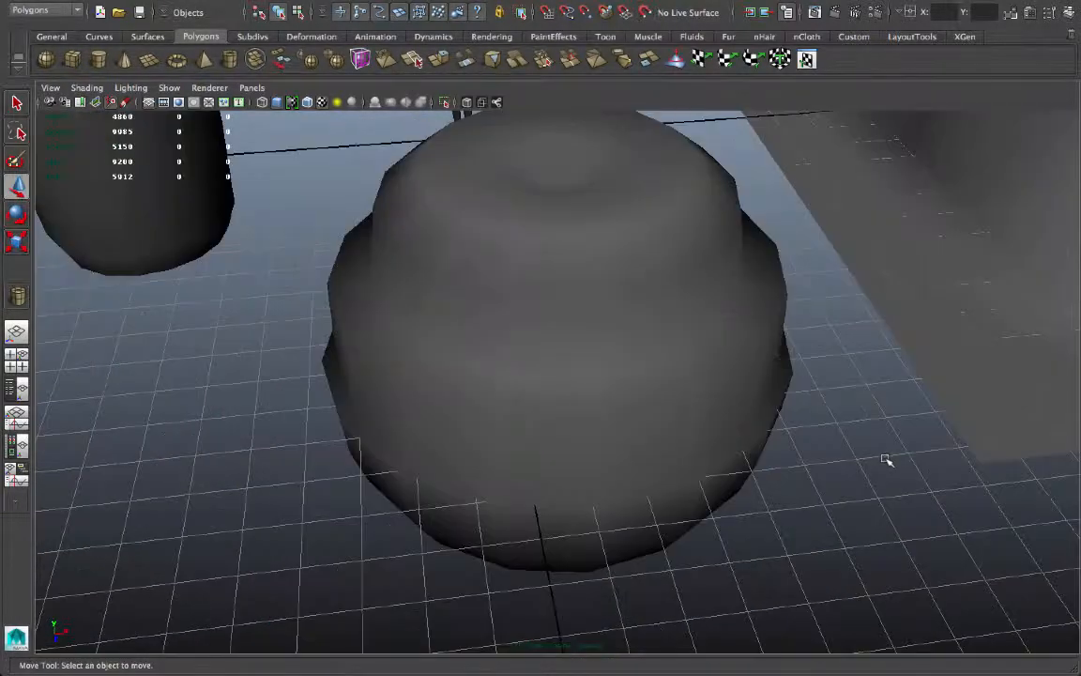
Step: Harden seven edge loops along the stepped sphere's ledges, shoulders and sunken top, then deselect it
left_click_drag(887, 461, 798, 465, "alt")
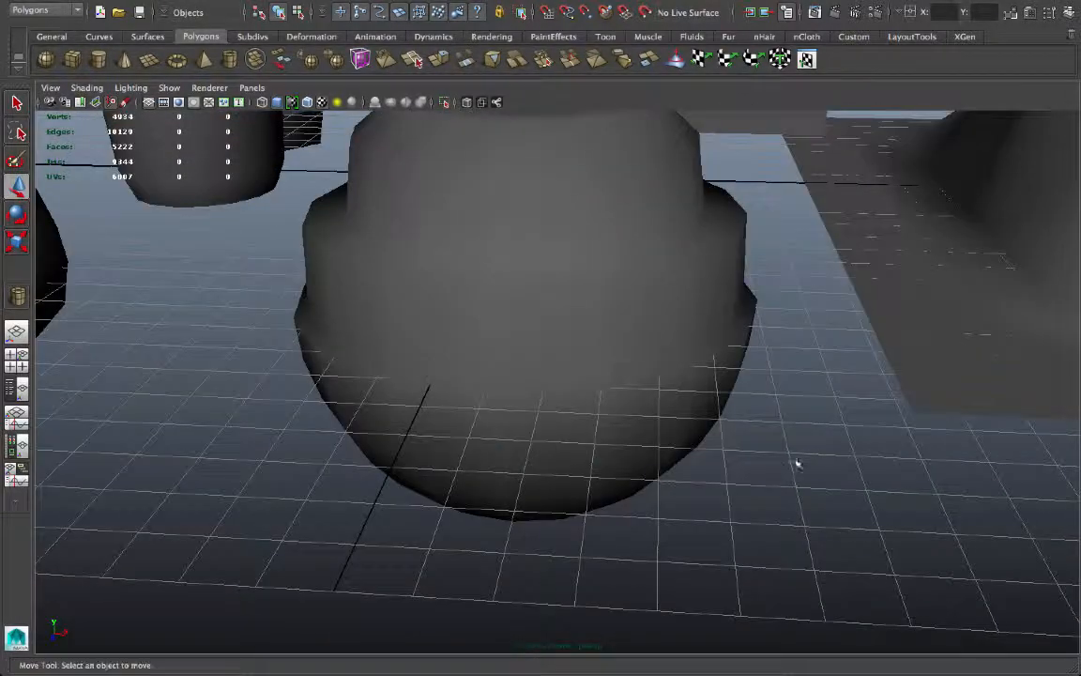
left_click(678, 427)
left_click_drag(711, 431, 723, 439, "alt")
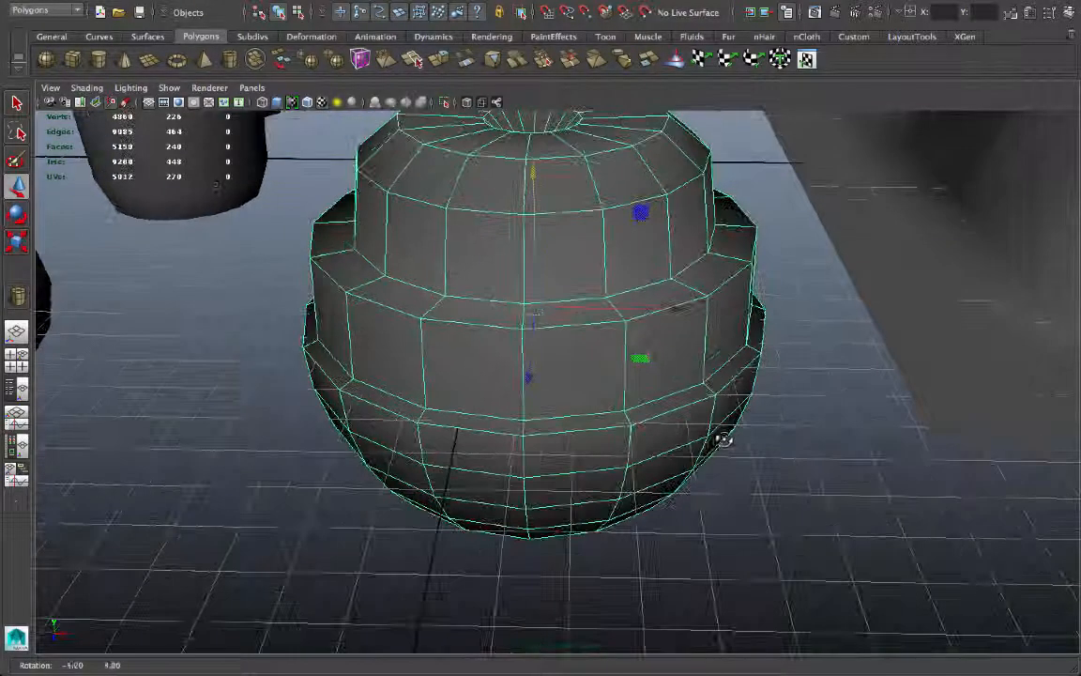
right_click_drag(683, 304, 684, 269)
left_click_drag(609, 437, 654, 426, "alt")
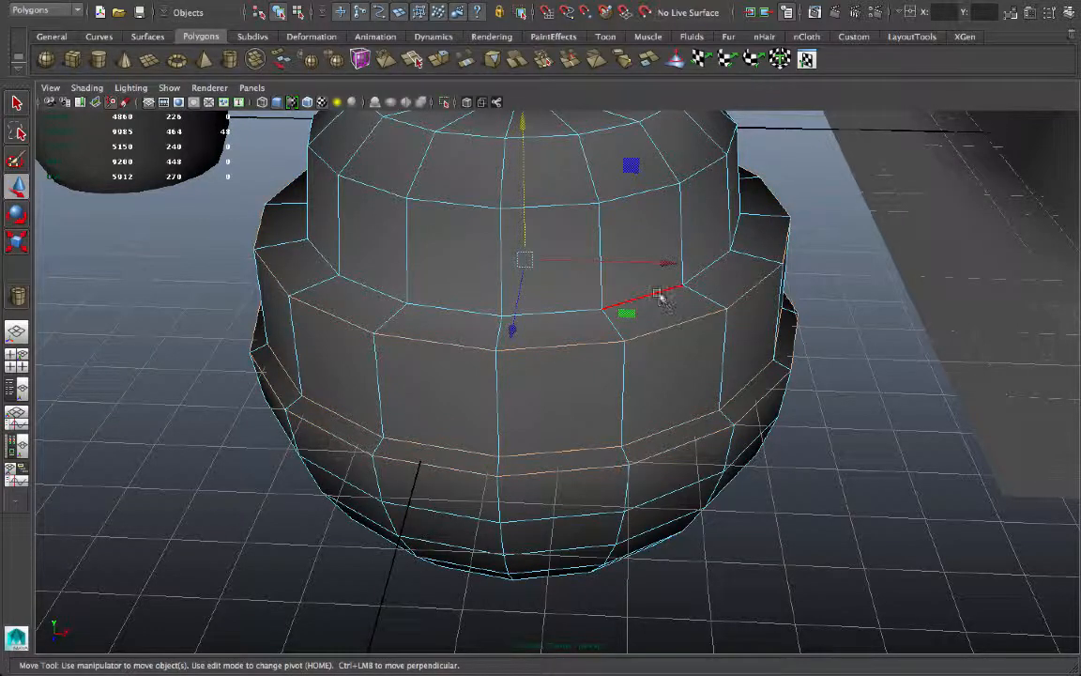
middle_click_drag(627, 216, 608, 369, "alt")
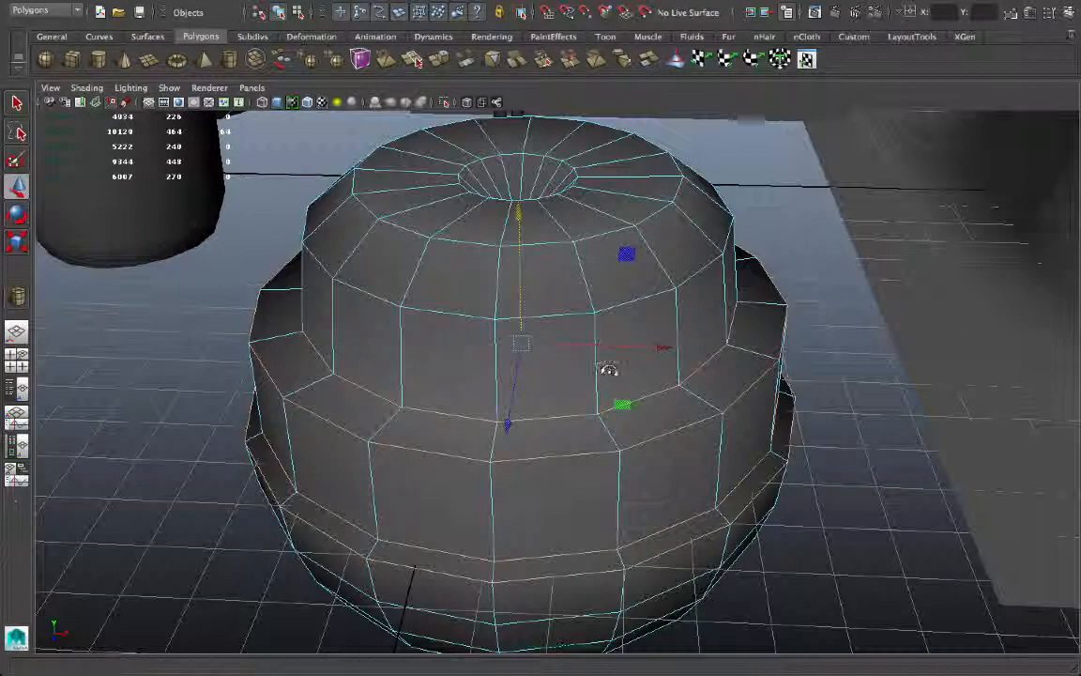
double_click(608, 309, "shift")
double_click(568, 235, "shift")
double_click(515, 197, "shift")
middle_click_drag(593, 225, 591, 263, "alt")
left_click(623, 12)
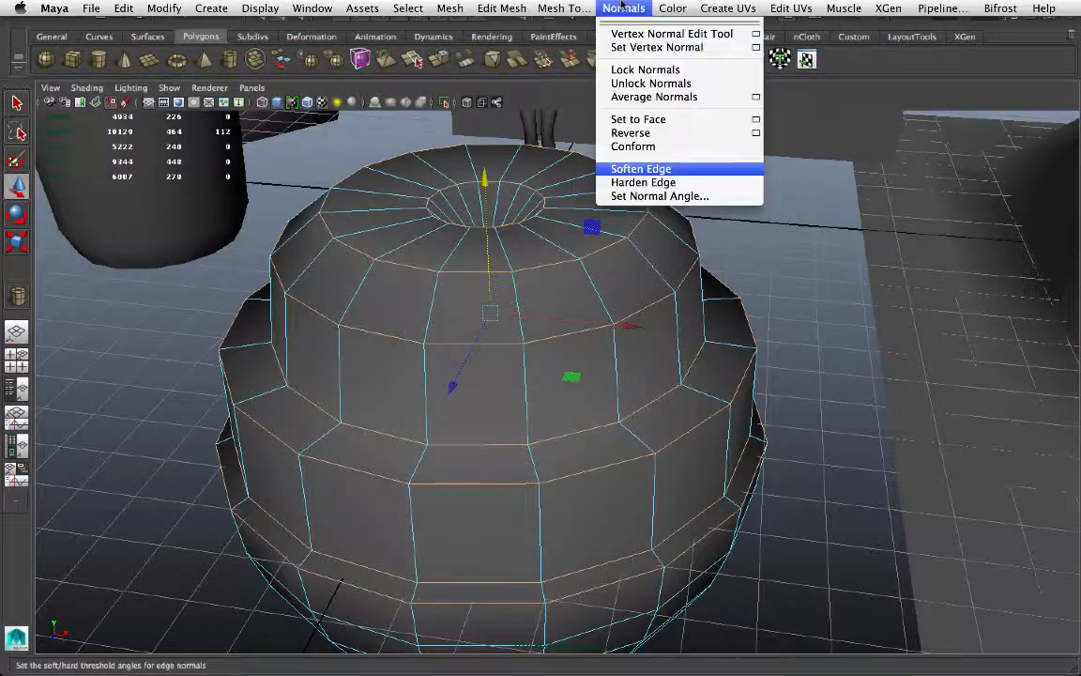
left_click(647, 181)
scroll(693, 261, "down", 3)
left_click(728, 294)
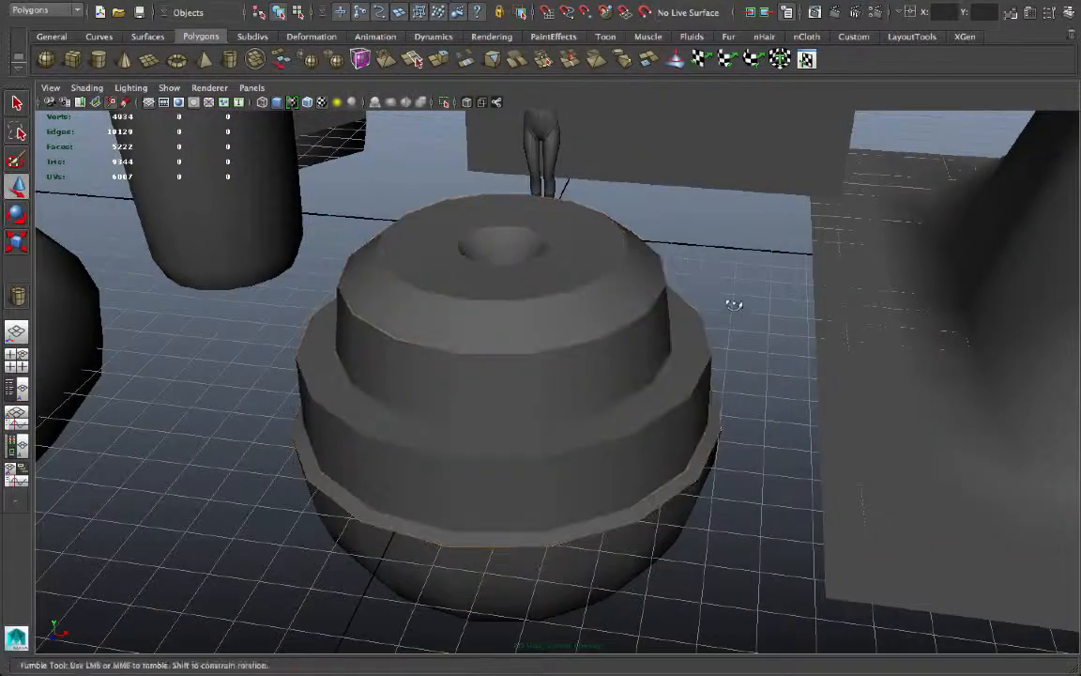
Step: Select the stepped sphere and switch it to edge mode
left_click_drag(734, 301, 581, 371, "alt")
left_click(574, 376)
right_click_drag(572, 302, 578, 330)
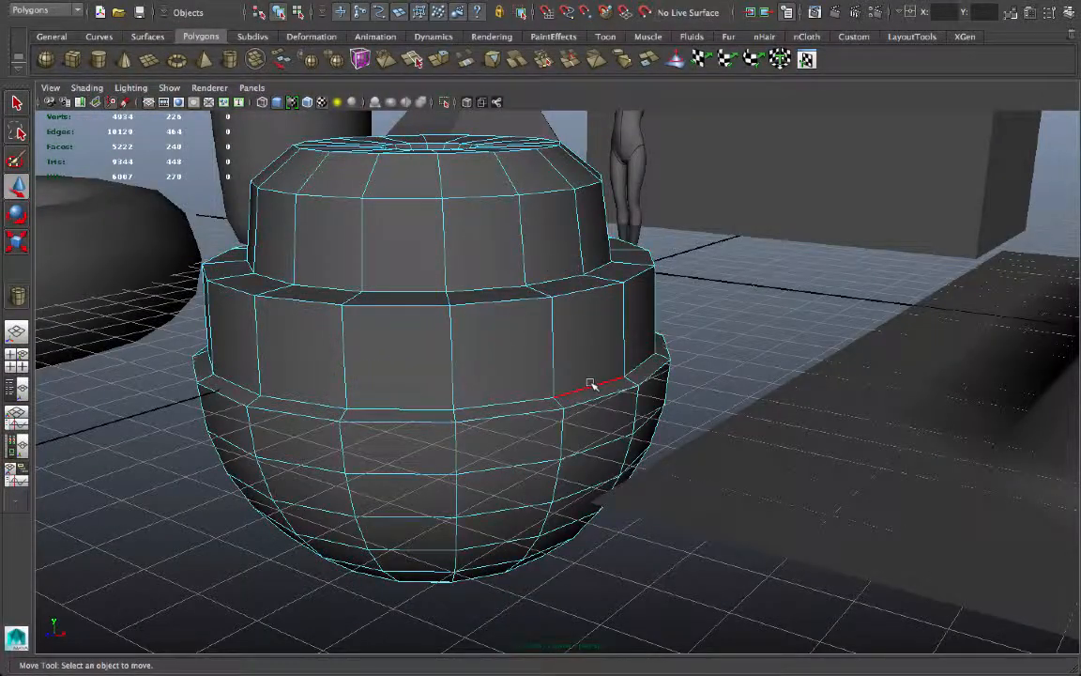